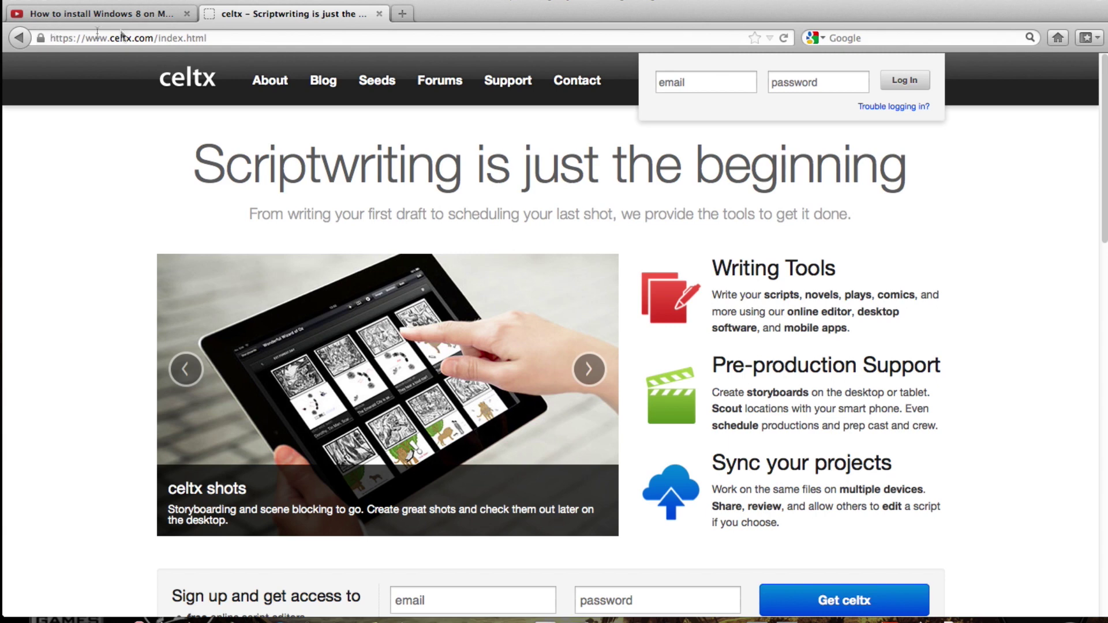
Look over the Celtx home page and its address to see which writing and pre-production tools it offers.
{"action": "left_click", "coordinate": [228, 36]}
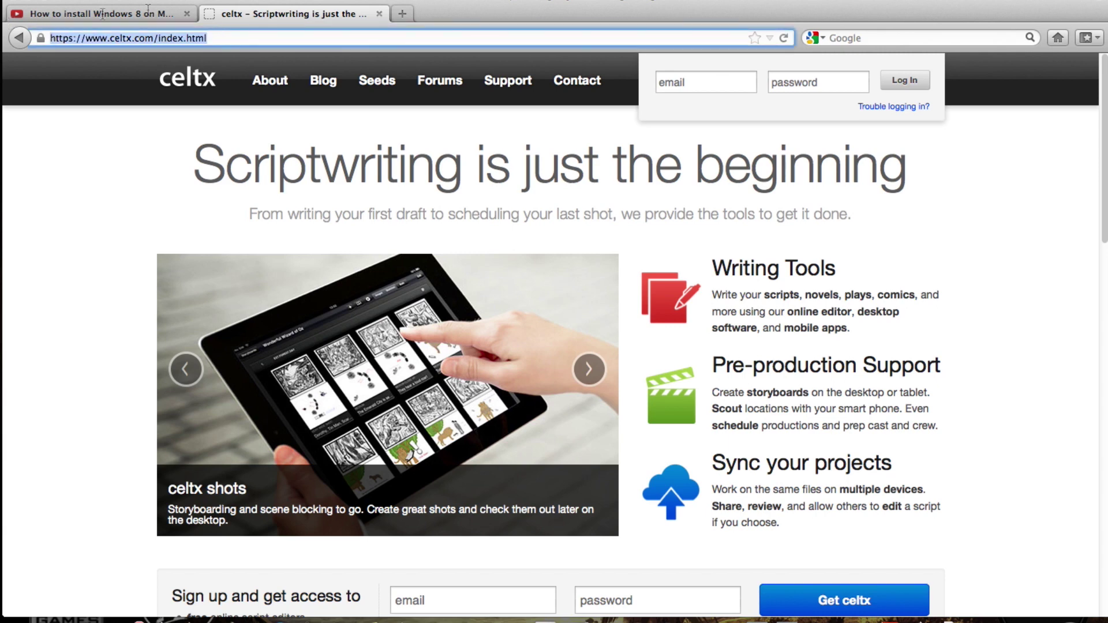
{"action": "left_click_drag", "start_coordinate": [1105, 120], "coordinate": [1103, 251]}
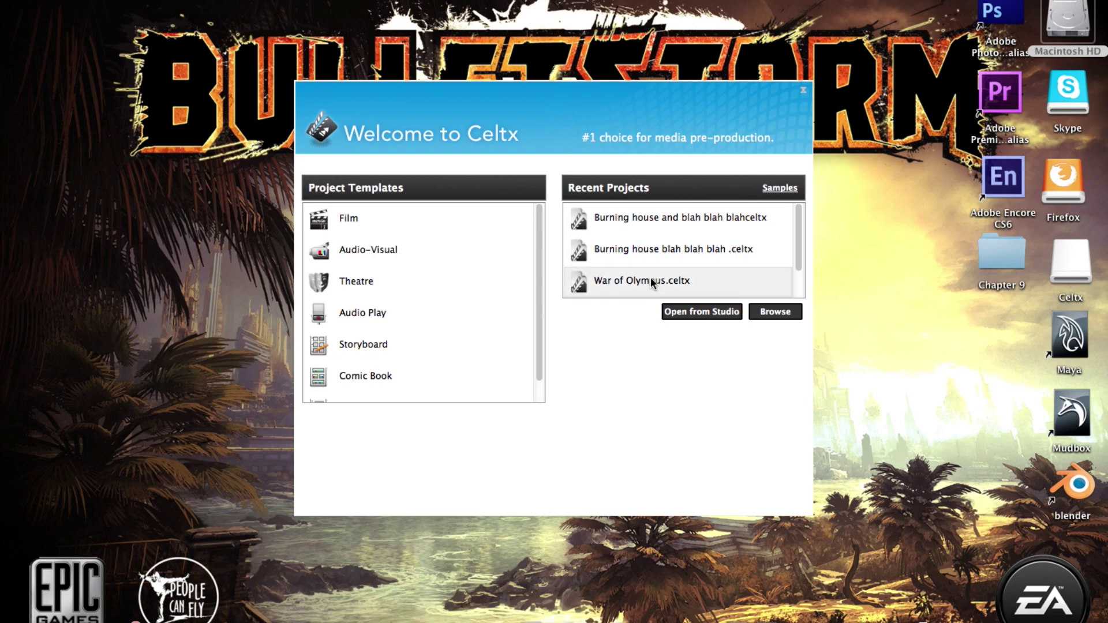
Create a project from the Film template and set the first script line's format to Scene Heading.
{"action": "left_click", "coordinate": [377, 220]}
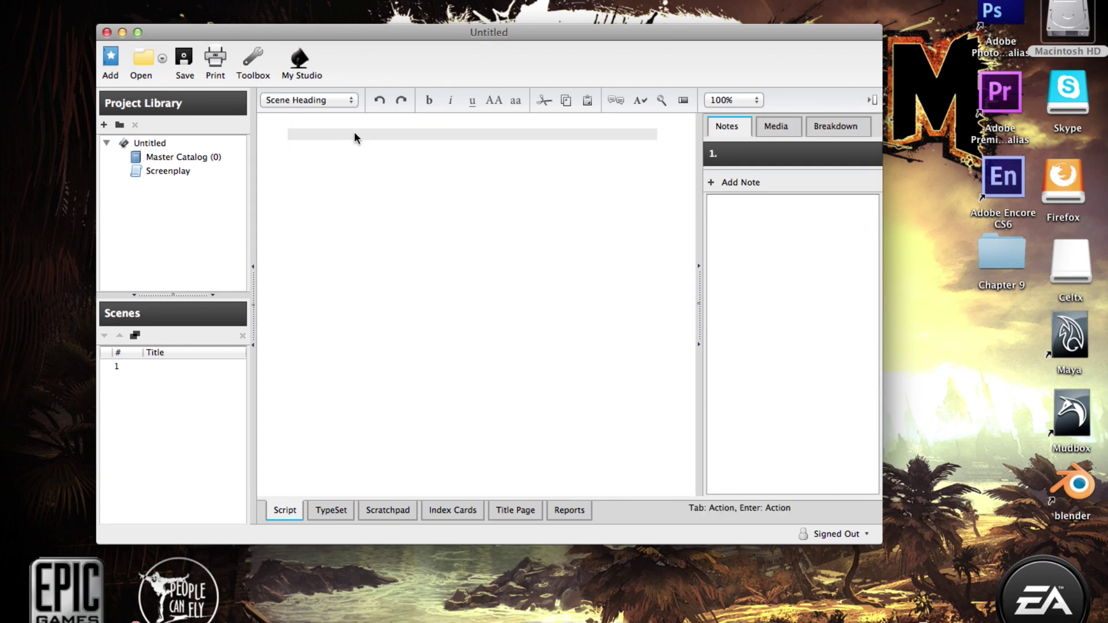
{"action": "left_click", "coordinate": [303, 100]}
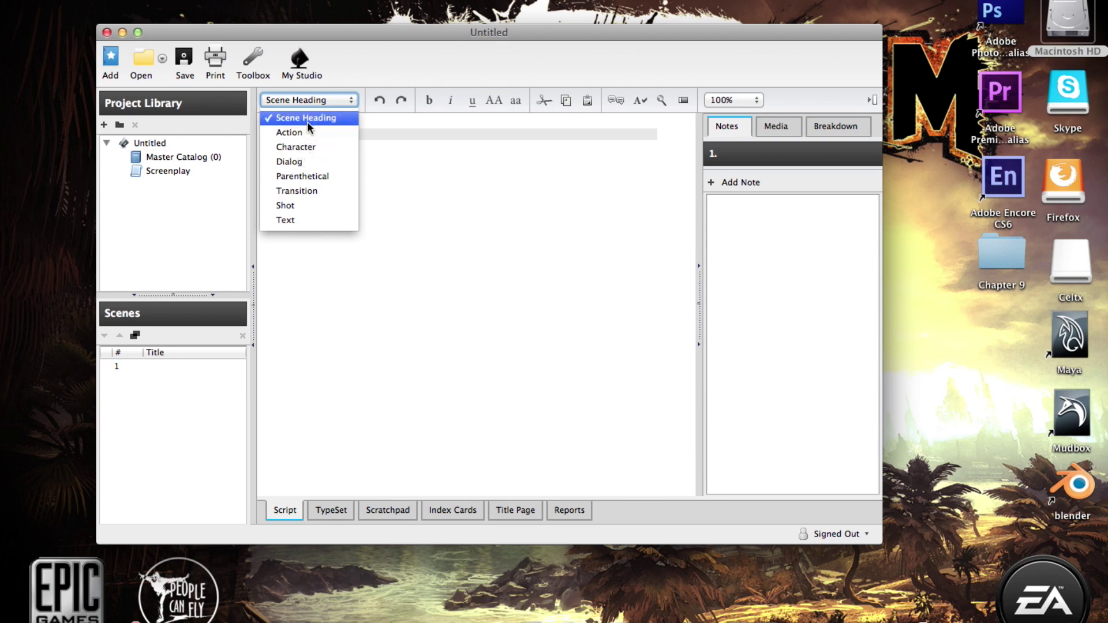
{"action": "left_click", "coordinate": [166, 261]}
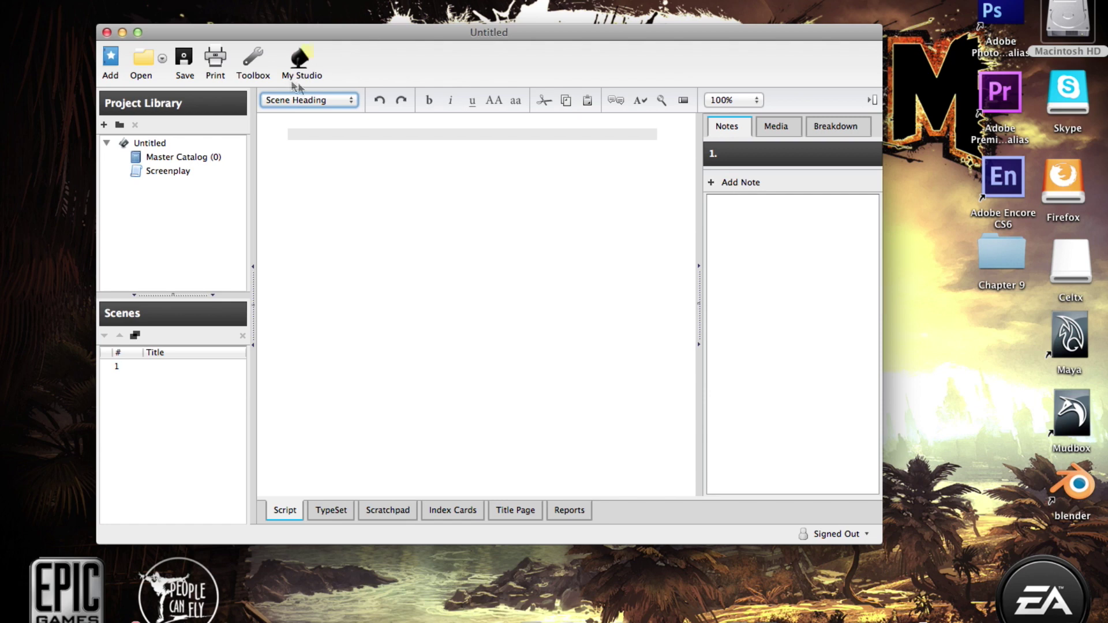
{"action": "left_click", "coordinate": [314, 102]}
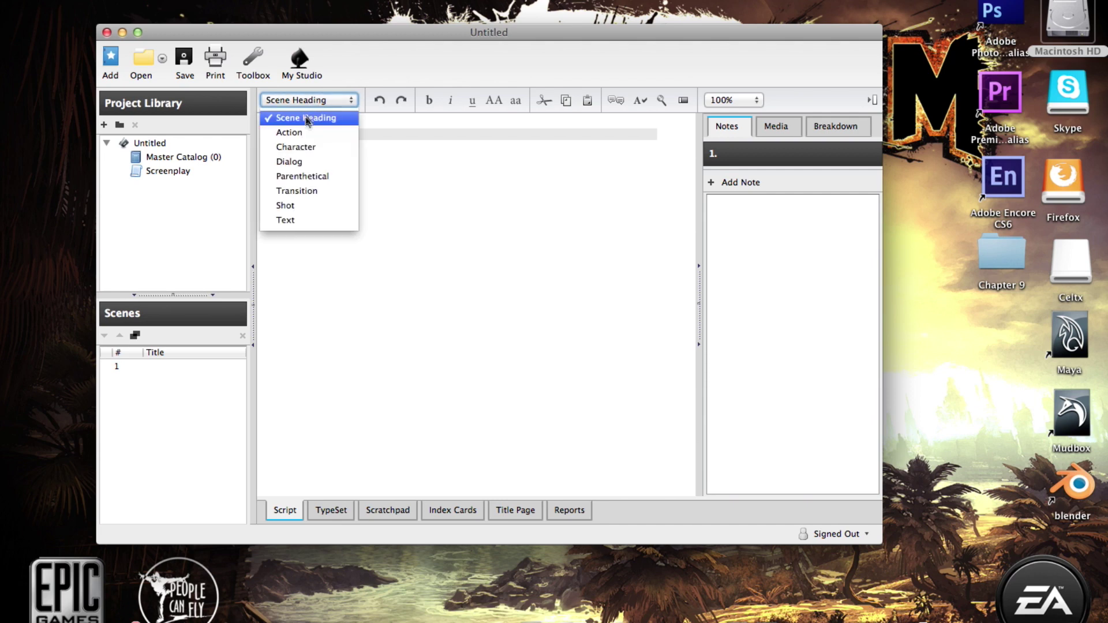
{"action": "left_click", "coordinate": [312, 115]}
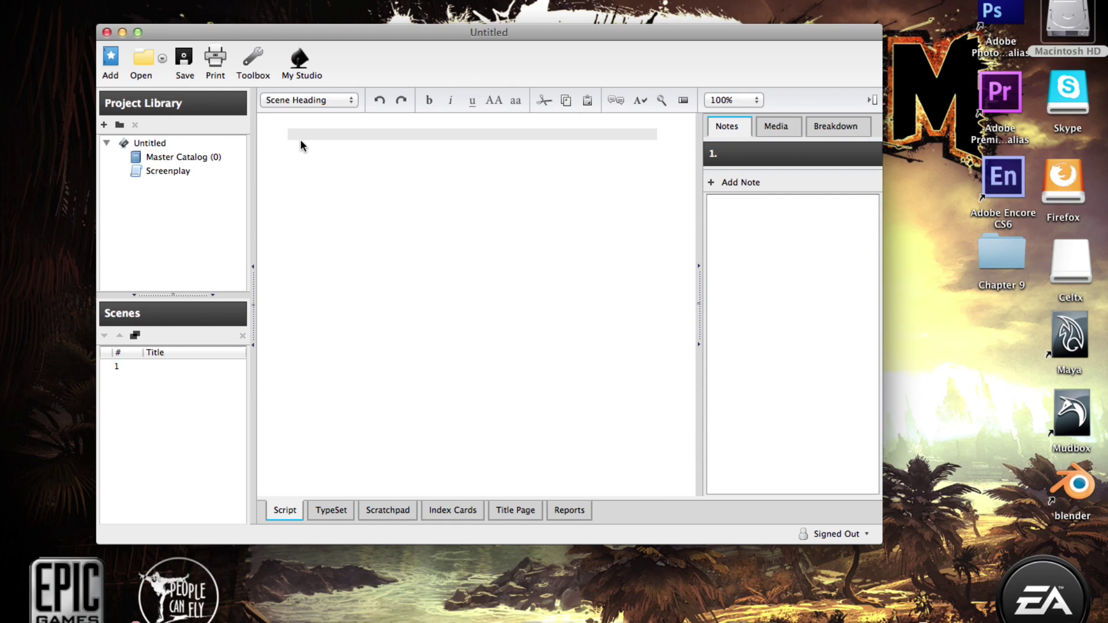
Write the first scene heading "EXT. LS BURNING HOUSE-NIGHT" and start an action line below it.
{"action": "left_click", "coordinate": [300, 133]}
{"action": "type", "text": "EXT"}
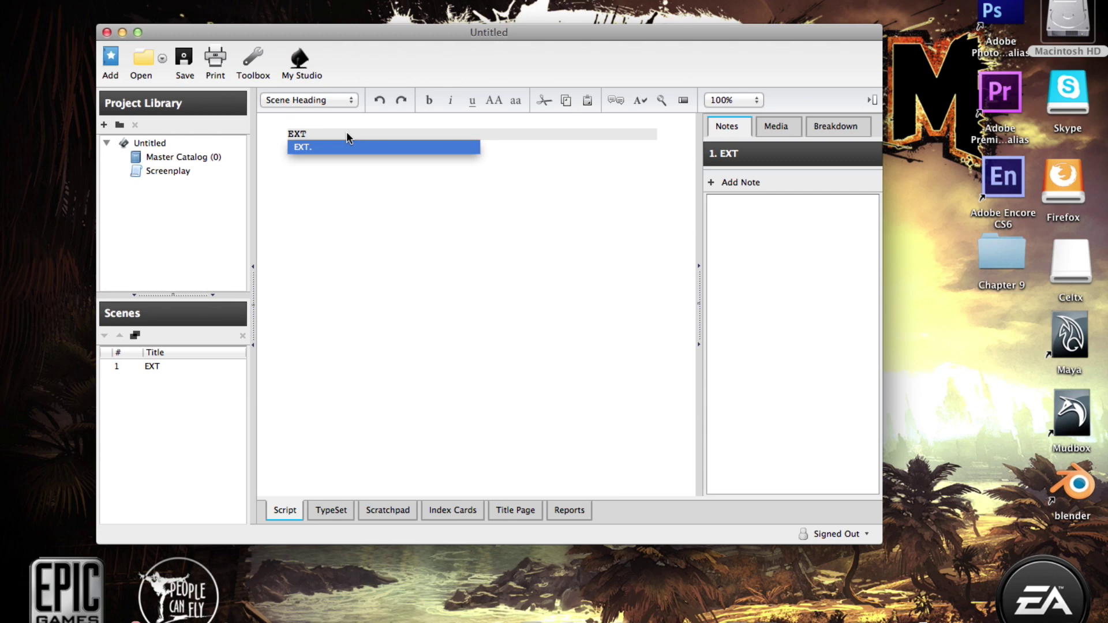
{"action": "left_click", "coordinate": [320, 138]}
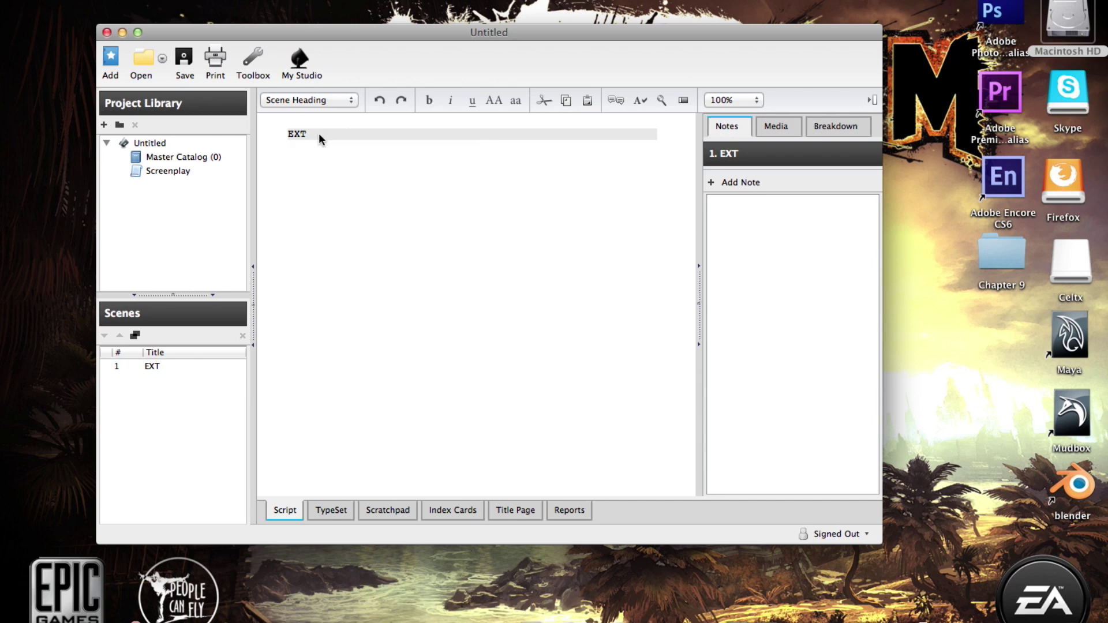
{"action": "type", "text": ". MS"}
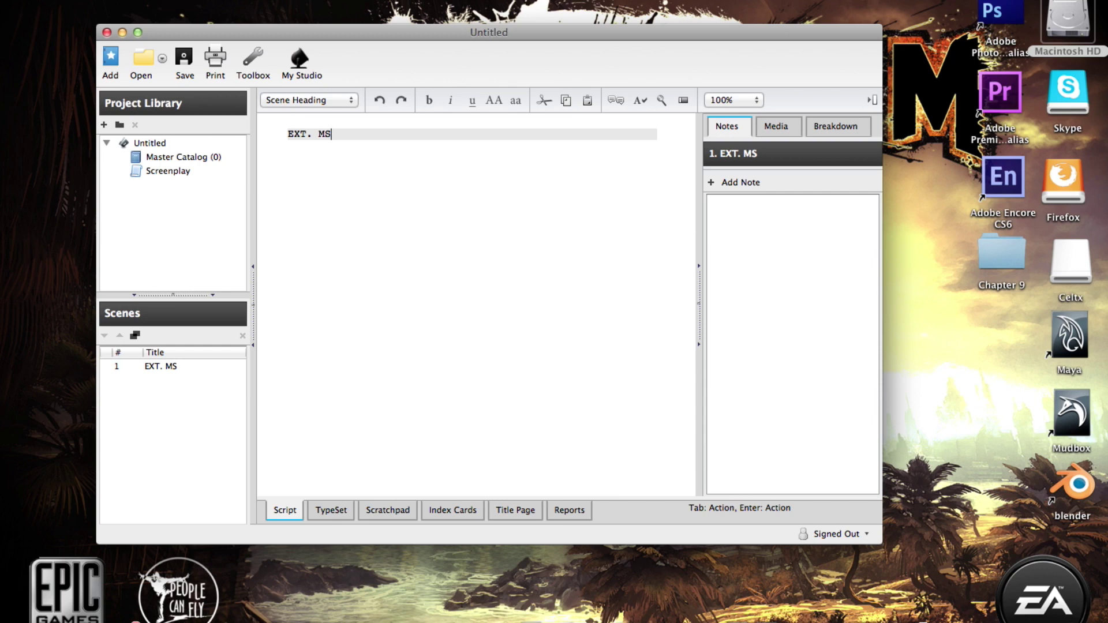
{"action": "key", "text": "BackSpace"}
{"action": "key", "text": "BackSpace"}
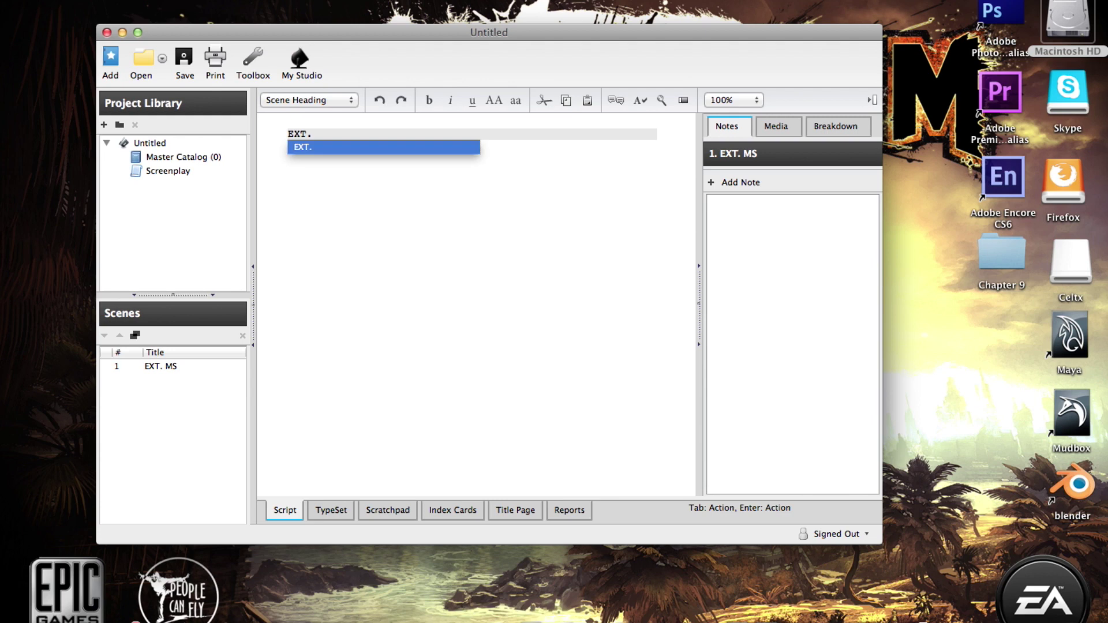
{"action": "type", "text": "LS"}
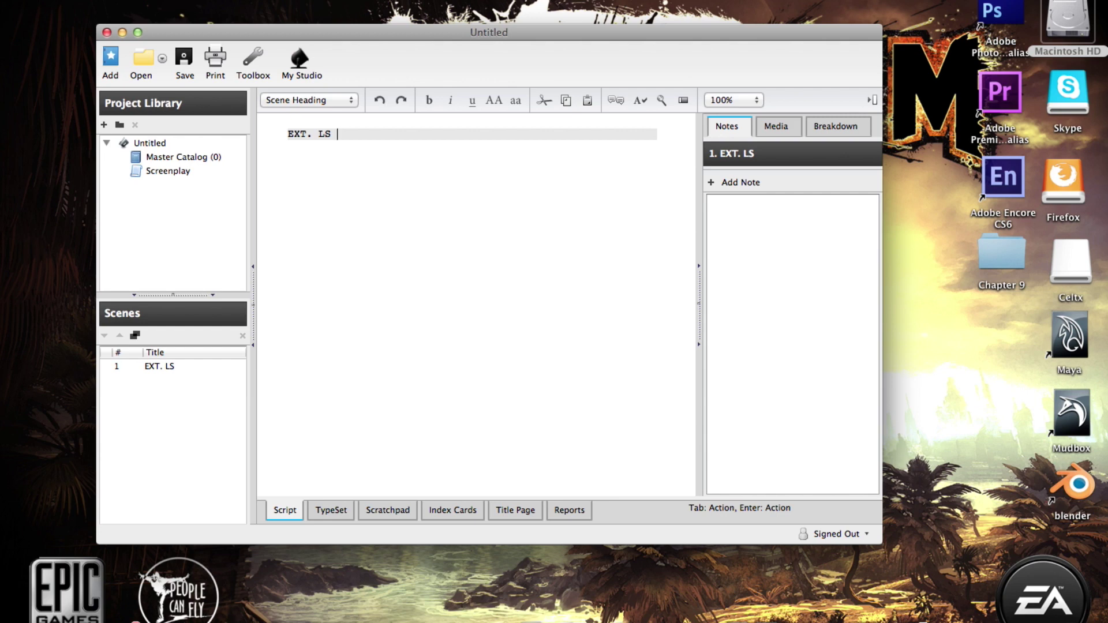
{"action": "type", "text": "BURNING HOUSE-"}
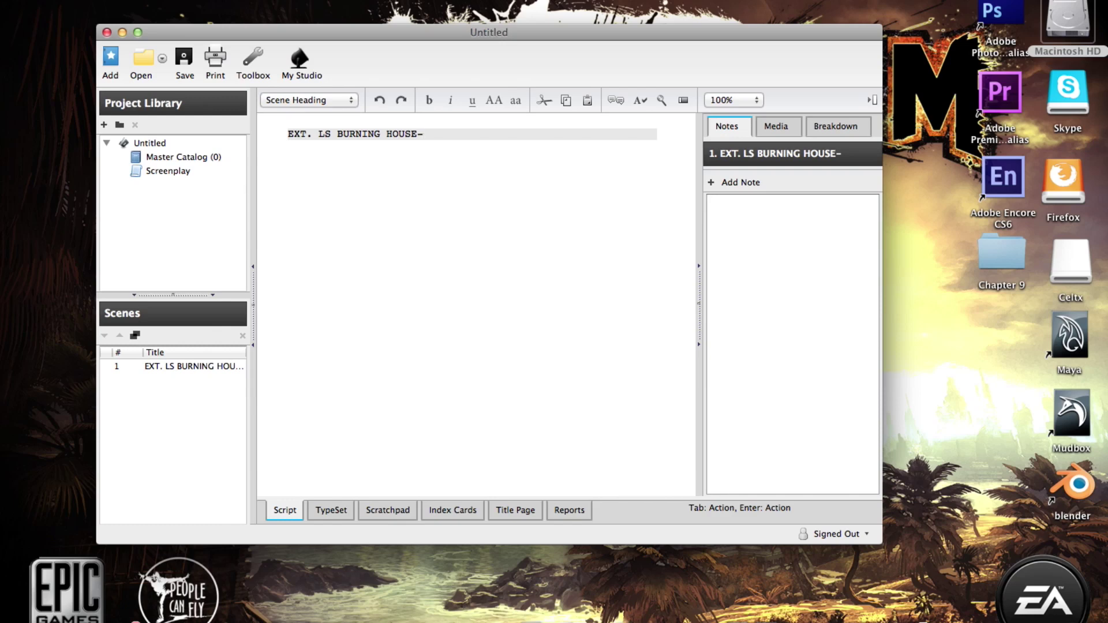
{"action": "type", "text": "NIGHT"}
{"action": "key", "text": "Return"}
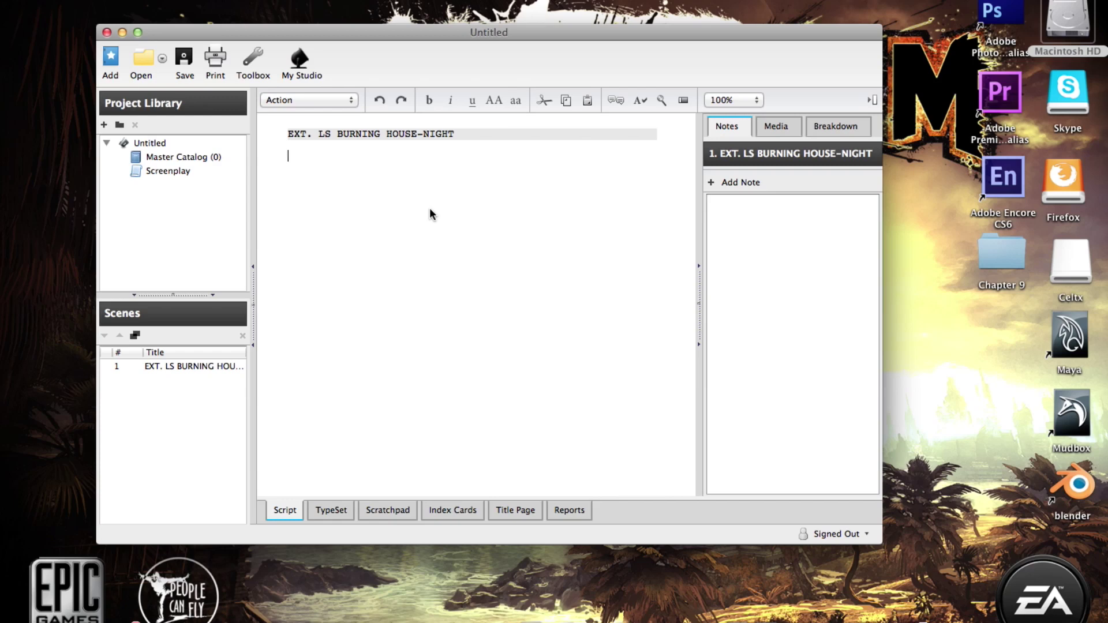
Write the action text "Character watches as a building in front of him burns and crumbles before his feet,".
{"action": "type", "text": "Character watches as a building in front of hid"}
{"action": "key", "text": "BackSpace"}
{"action": "key", "text": "BackSpace"}
{"action": "key", "text": "BackSpace"}
{"action": "type", "text": "him"}
{"action": "key", "text": "BackSpace"}
{"action": "key", "text": "BackSpace"}
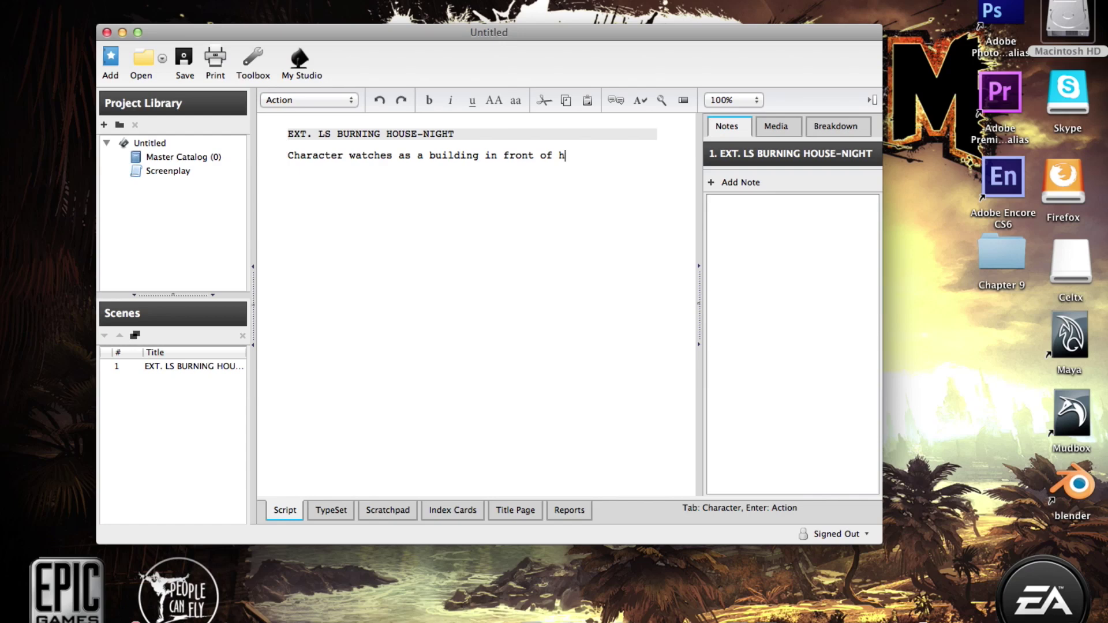
{"action": "type", "text": "is"}
{"action": "key", "text": "BackSpace"}
{"action": "key", "text": "BackSpace"}
{"action": "key", "text": "BackSpace"}
{"action": "key", "text": "BackSpace"}
{"action": "key", "text": "BackSpace"}
{"action": "type", "text": "f him "}
{"action": "type", "text": "burns and cru"}
{"action": "type", "text": "nb"}
{"action": "key", "text": "BackSpace"}
{"action": "key", "text": "BackSpace"}
{"action": "type", "text": "mb"}
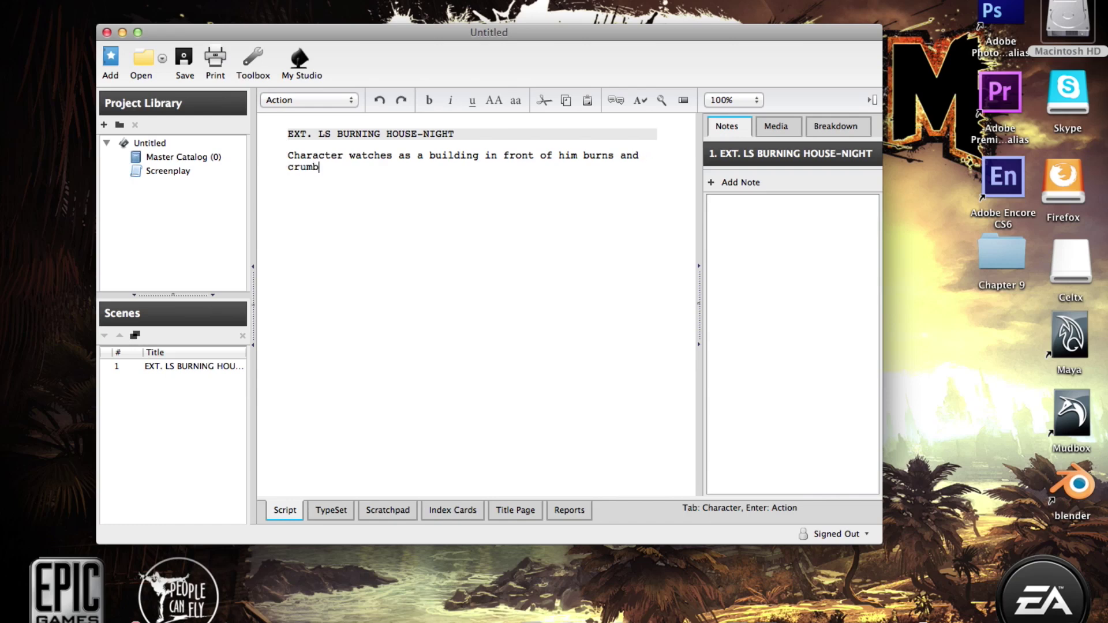
{"action": "type", "text": "les before his feet,"}
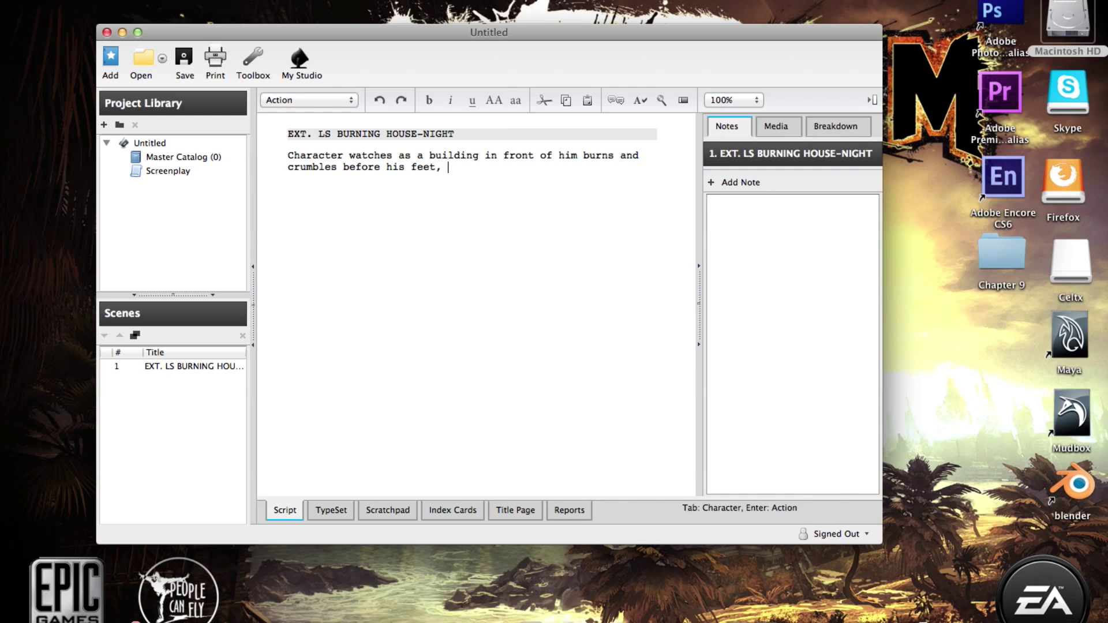
Continue the action paragraph with "the main character drops to his knees as he witnesses his entire life being destroyed".
{"action": "type", "text": ", the main character drops to hise"}
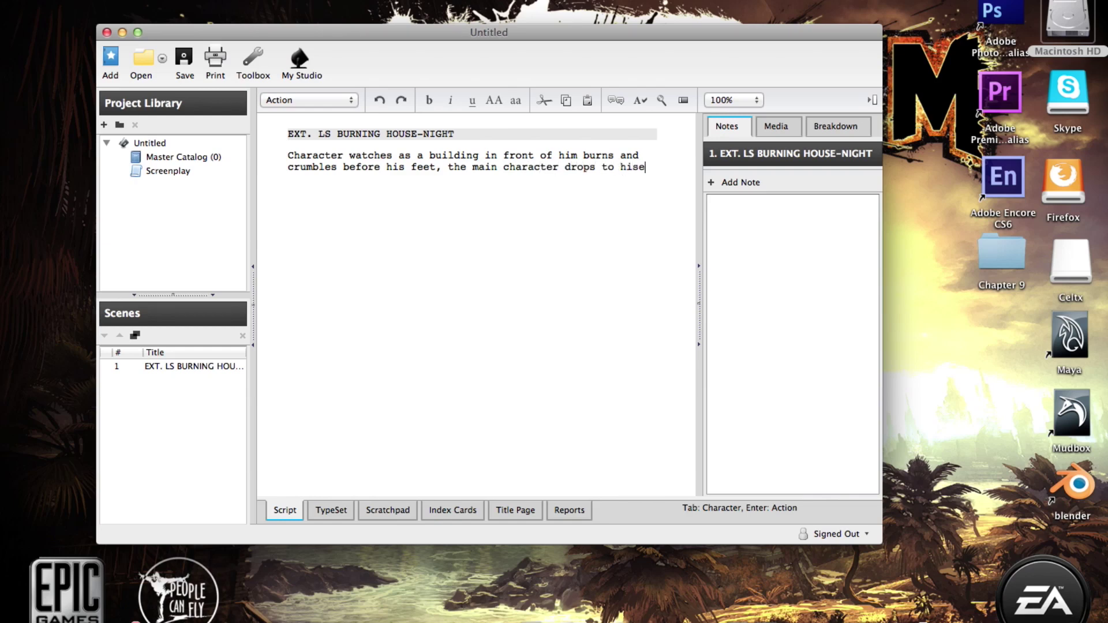
{"action": "key", "text": "BackSpace"}
{"action": "type", "text": "knees as he witnesse"}
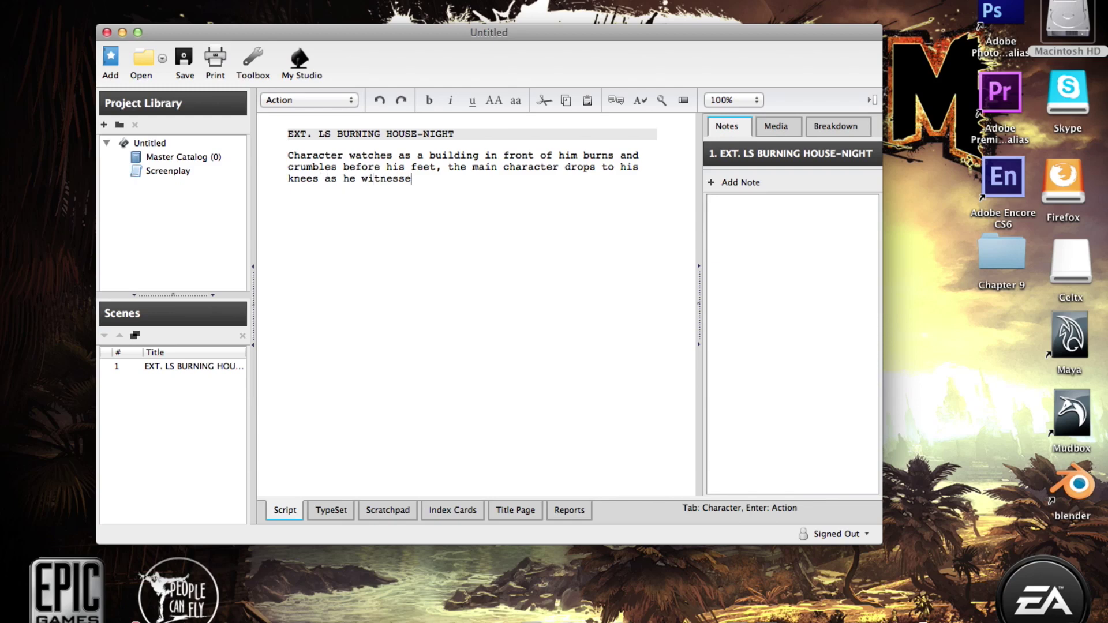
{"action": "type", "text": "s his entire life"}
{"action": "type", "text": "being destroyed in"}
{"action": "key", "text": "BackSpace"}
{"action": "key", "text": "BackSpace"}
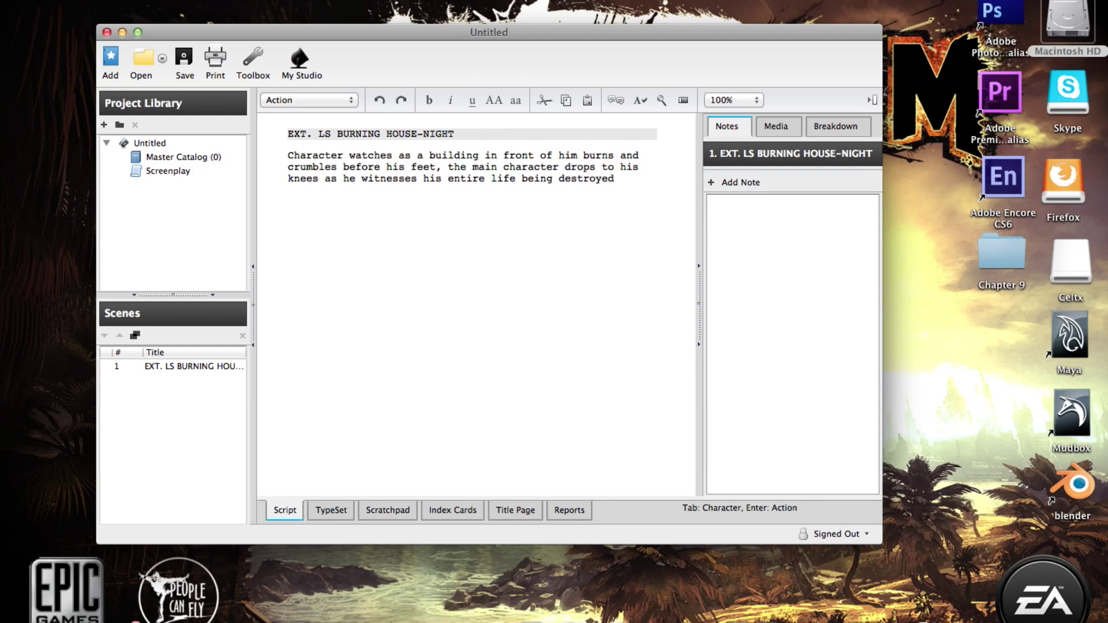
Replace "being destroyed" with "flash before his eyes." to finish the action paragraph, and start a new line.
{"action": "key", "text": "BackSpace"}
{"action": "key", "text": "BackSpace"}
{"action": "key", "text": "BackSpace"}
{"action": "key", "text": "BackSpace"}
{"action": "key", "text": "BackSpace"}
{"action": "key", "text": "BackSpace"}
{"action": "key", "text": "BackSpace"}
{"action": "key", "text": "BackSpace"}
{"action": "key", "text": "BackSpace"}
{"action": "key", "text": "BackSpace"}
{"action": "key", "text": "BackSpace"}
{"action": "key", "text": "BackSpace"}
{"action": "key", "text": "BackSpace"}
{"action": "key", "text": "BackSpace"}
{"action": "key", "text": "BackSpace"}
{"action": "type", "text": "flash before his eyes."}
{"action": "key", "text": "Return"}
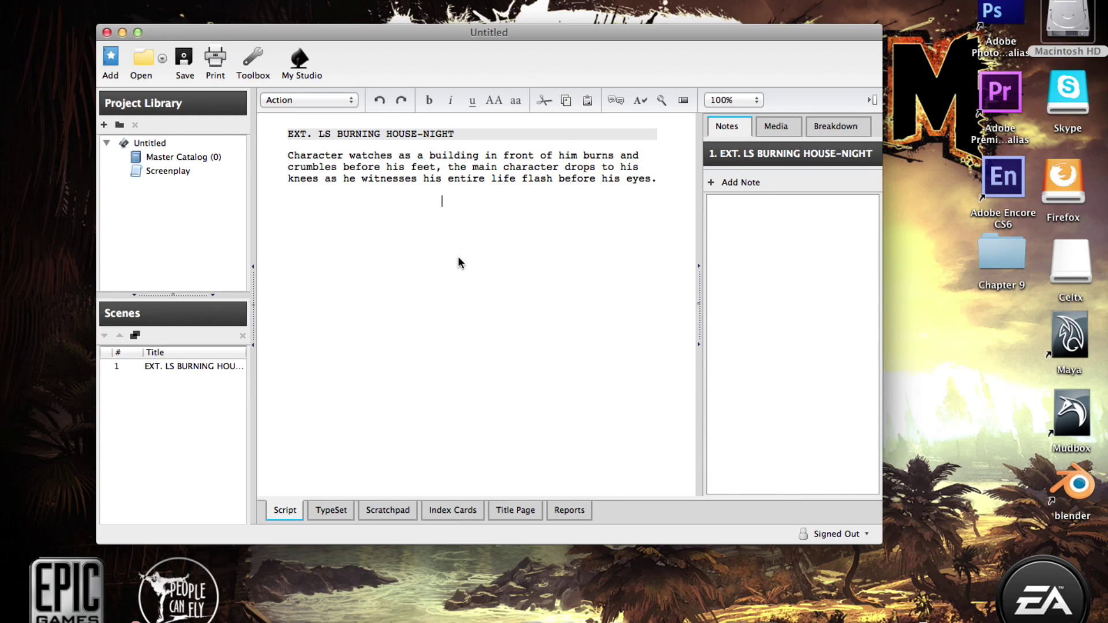
Add the bold speaker name "MAIN CHARACTER" below the action paragraph and shift it a few spaces to the left.
{"action": "type", "text": "M"}
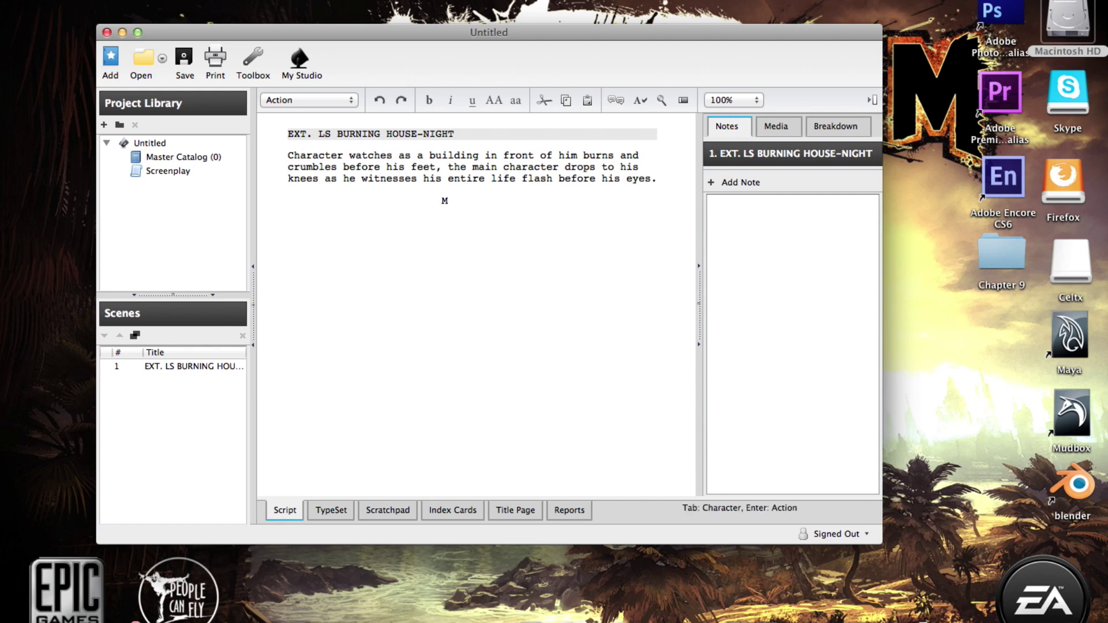
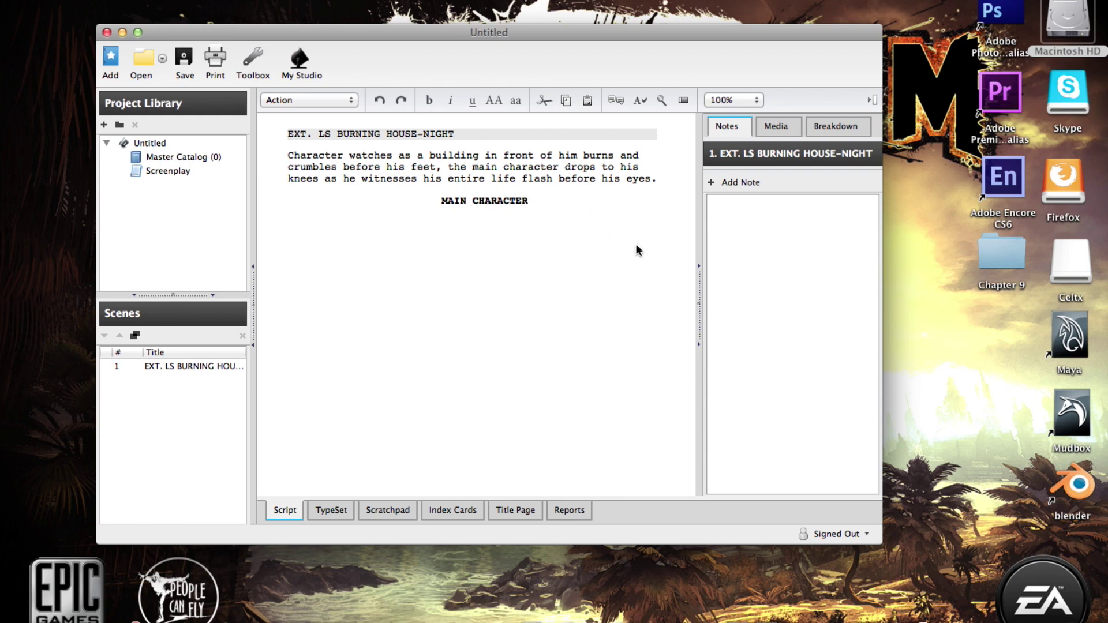
{"action": "left_click", "coordinate": [437, 200]}
{"action": "key", "text": "BackSpace"}
{"action": "key", "text": "BackSpace"}
{"action": "key", "text": "BackSpace"}
{"action": "key", "text": "BackSpace"}
{"action": "key", "text": "BackSpace"}
{"action": "key", "text": "BackSpace"}
{"action": "key", "text": "BackSpace"}
{"action": "key", "text": "BackSpace"}
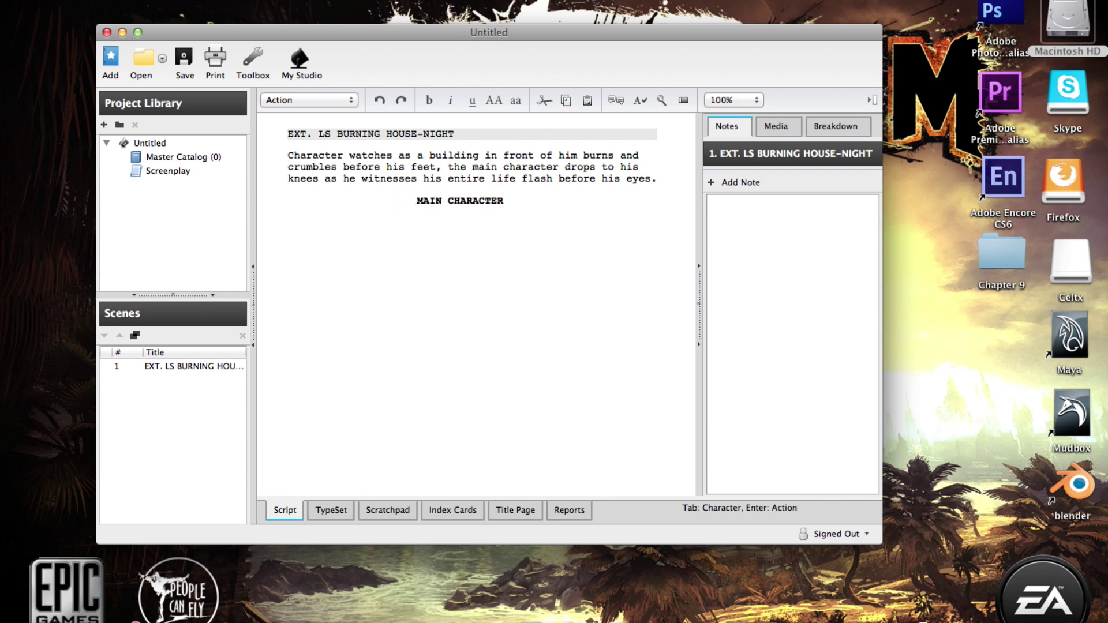
Write the indented dialogue "I can't believe this is happening right now!" on a new line under the speaker name.
{"action": "left_click", "coordinate": [554, 206]}
{"action": "key", "text": "Return"}
{"action": "type", "text": "I CAN'"}
{"action": "key", "text": "BackSpace"}
{"action": "key", "text": "BackSpace"}
{"action": "key", "text": "BackSpace"}
{"action": "key", "text": "BackSpace"}
{"action": "key", "text": "BackSpace"}
{"action": "key", "text": "BackSpace"}
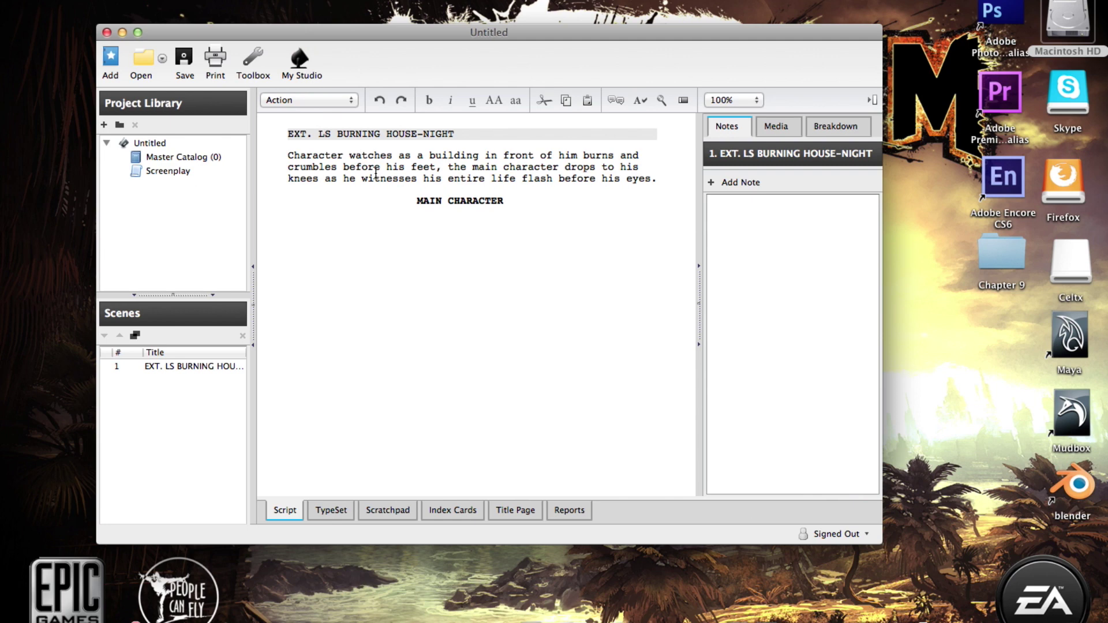
{"action": "type", "text": "I can"}
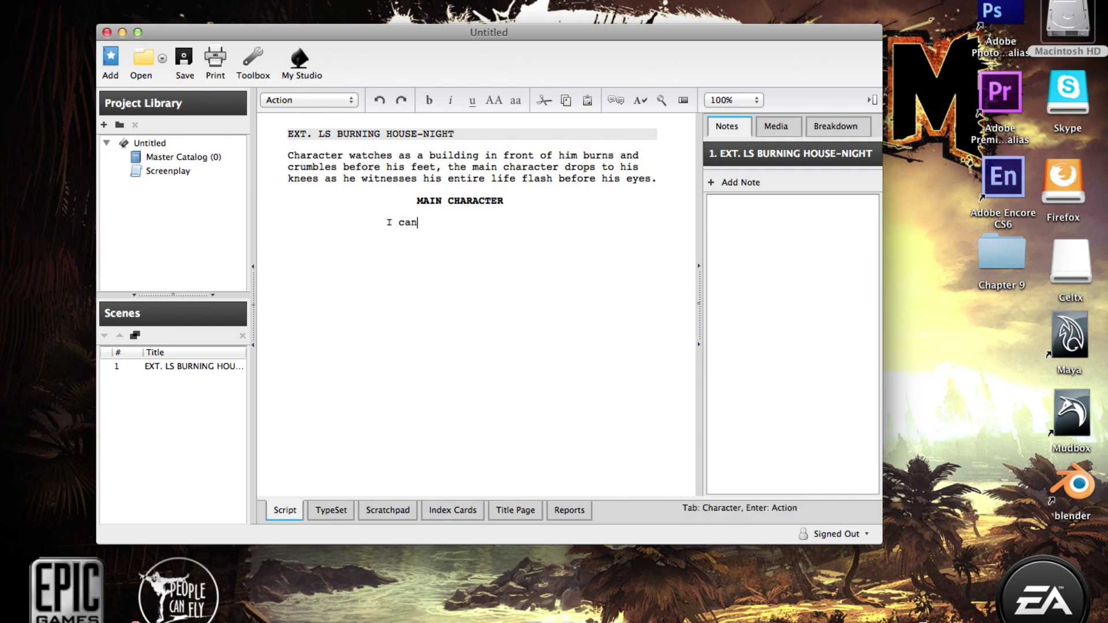
{"action": "type", "text": "'t believe this is happen"}
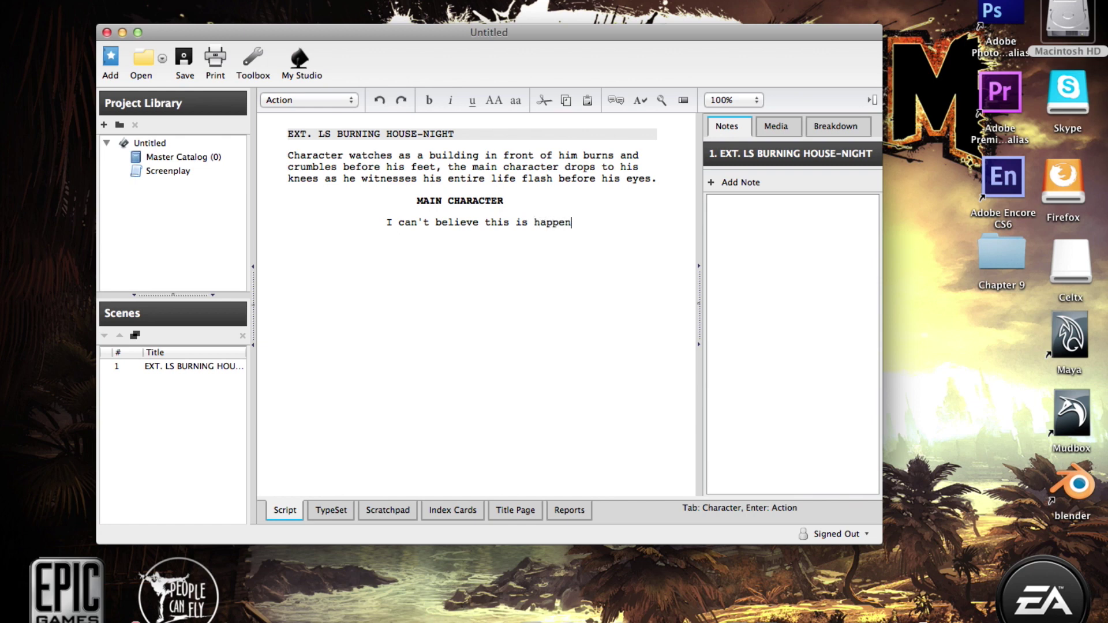
{"action": "type", "text": "ing right now!"}
{"action": "key", "text": "Return"}
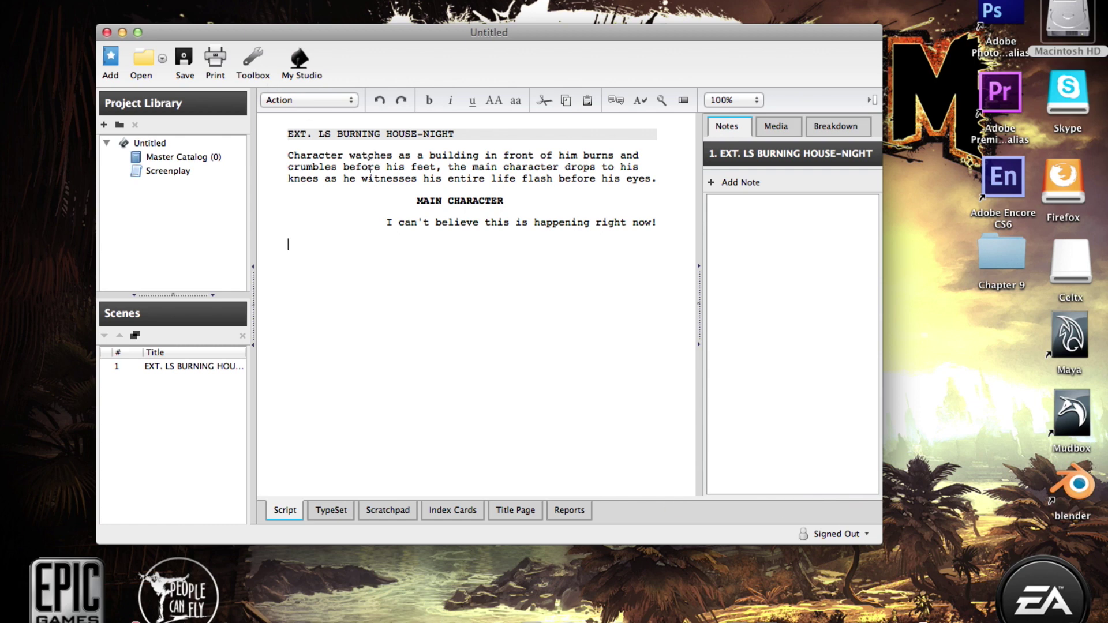
Reduce the dialogue line's indent so the text sits centred beneath MAIN CHARACTER.
{"action": "left_click", "coordinate": [387, 223]}
{"action": "key", "text": "BackSpace"}
{"action": "key", "text": "BackSpace"}
{"action": "key", "text": "BackSpace"}
{"action": "key", "text": "BackSpace"}
{"action": "key", "text": "BackSpace"}
{"action": "key", "text": "BackSpace"}
{"action": "key", "text": "BackSpace"}
{"action": "key", "text": "BackSpace"}
{"action": "key", "text": "BackSpace"}
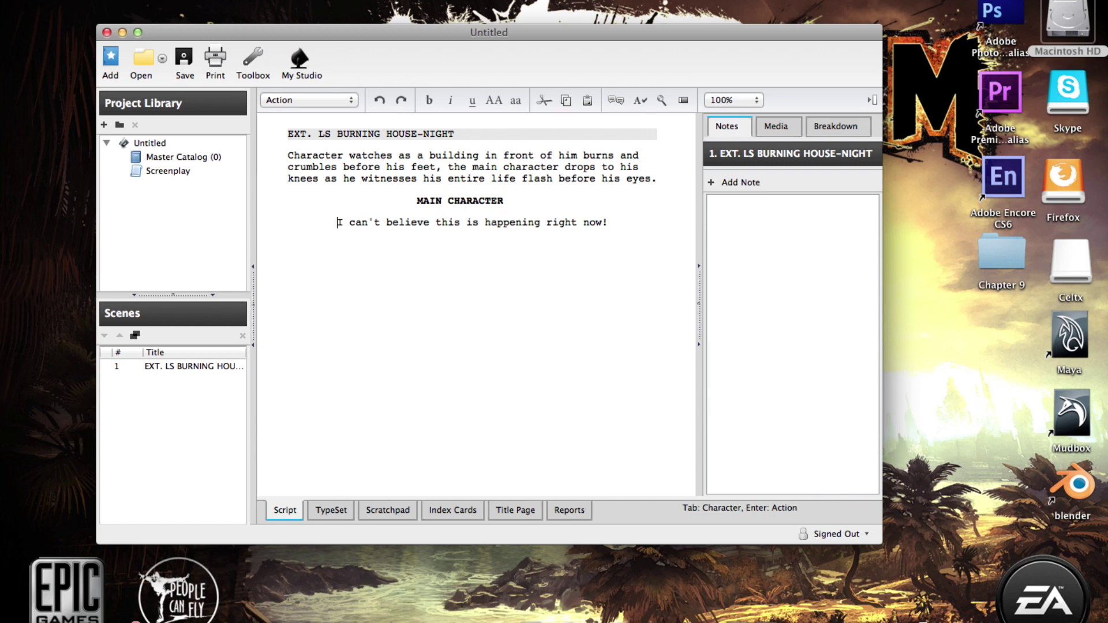
{"action": "left_click", "coordinate": [610, 224]}
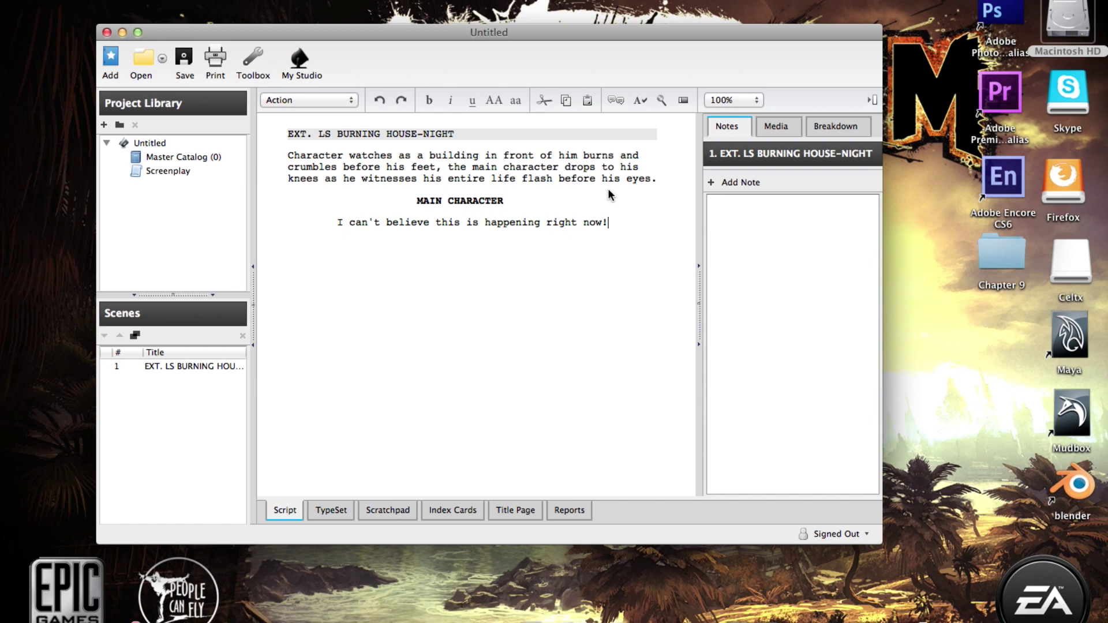
Add a second line in Scene Heading format below the dialogue, reading "INT. MS BURNING HOUSE-NIGHT".
{"action": "key", "text": "Return"}
{"action": "left_click", "coordinate": [325, 100]}
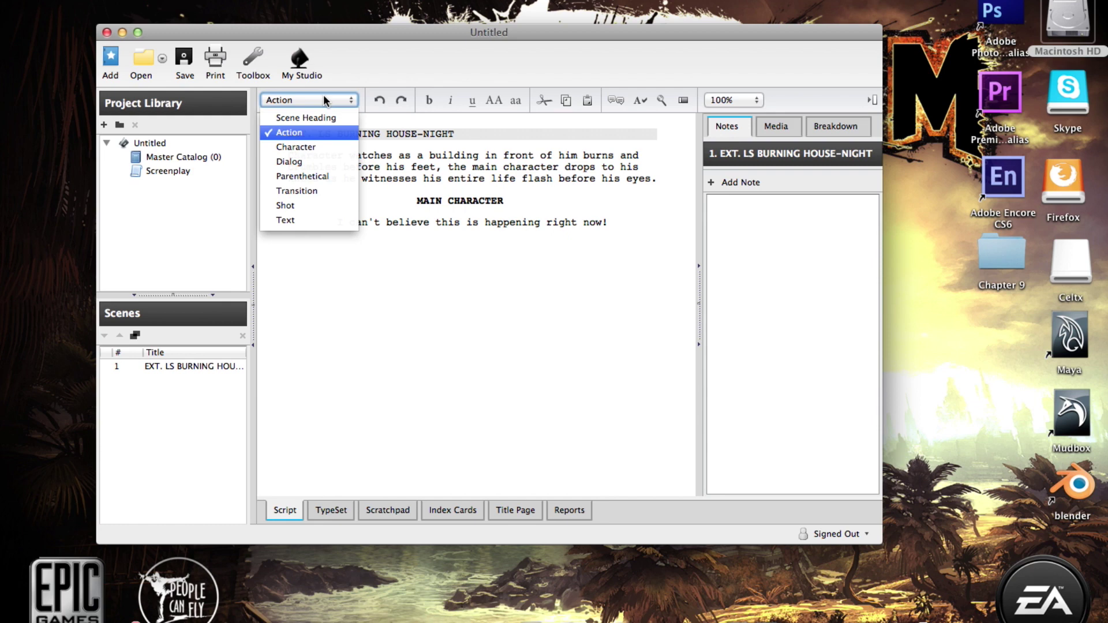
{"action": "left_click", "coordinate": [318, 118]}
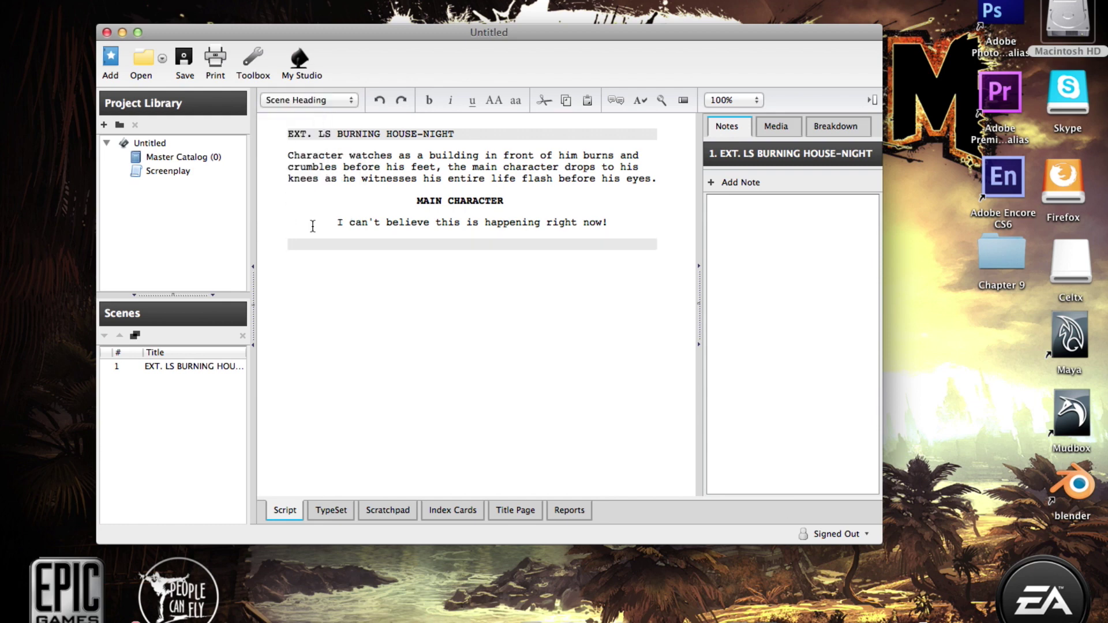
{"action": "type", "text": "INT."}
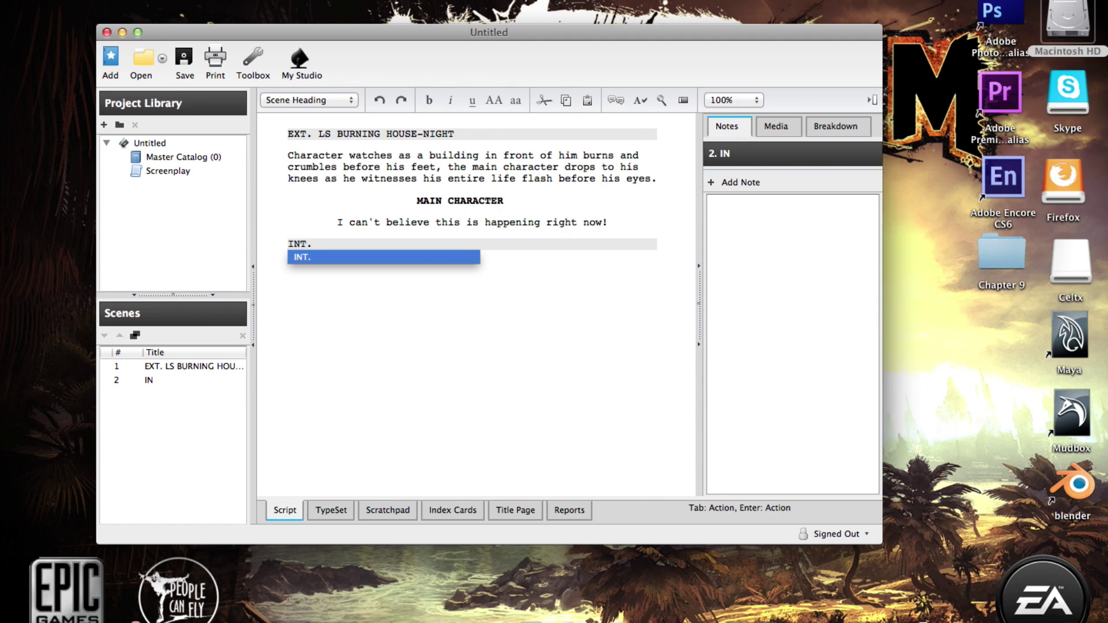
{"action": "type", "text": " B"}
{"action": "key", "text": "BackSpace"}
{"action": "type", "text": "M"}
{"action": "key", "text": "BackSpace"}
{"action": "type", "text": "MS"}
{"action": "type", "text": "-"}
{"action": "key", "text": "BackSpace"}
{"action": "key", "text": "BackSpace"}
{"action": "type", "text": "BURN"}
{"action": "key", "text": "BackSpace"}
{"action": "type", "text": "NING HOUSE-NIGHT"}
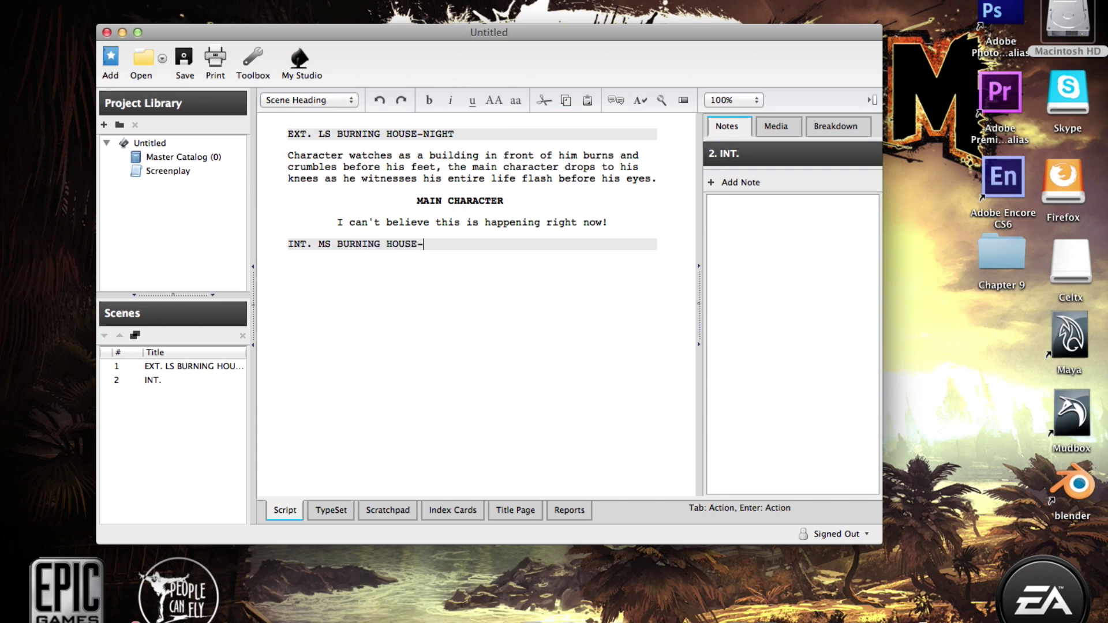
{"action": "key", "text": "BackSpace"}
{"action": "type", "text": "NIGHT"}
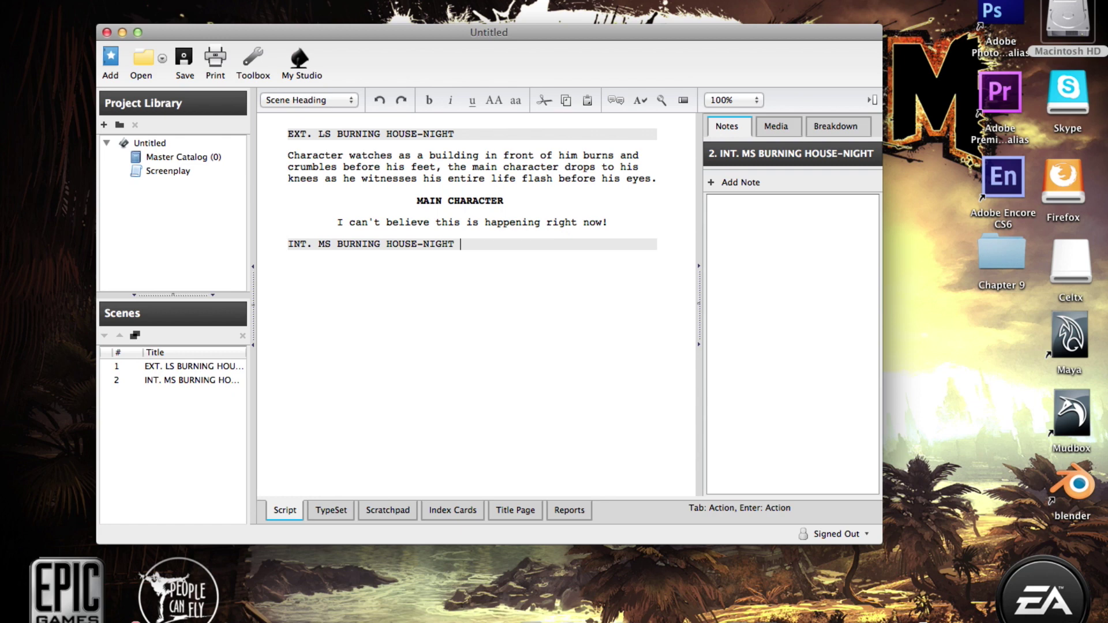
Start an action paragraph below the second scene heading with "Main character hears a scream from inside his house".
{"action": "key", "text": "Return"}
{"action": "type", "text": "Main character h"}
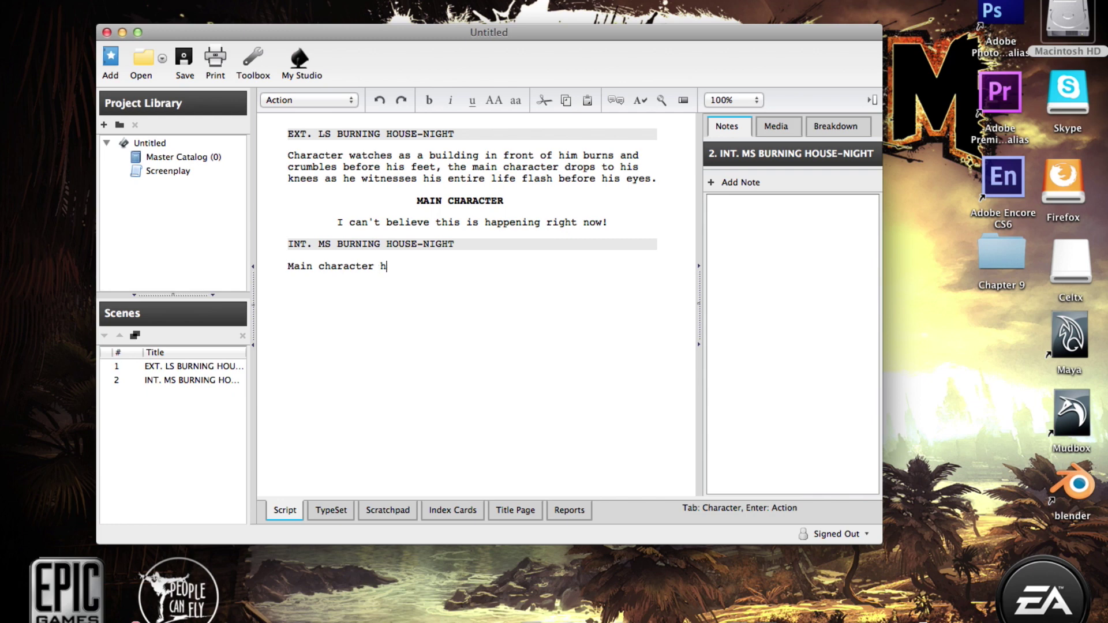
{"action": "type", "text": "ears a scream"}
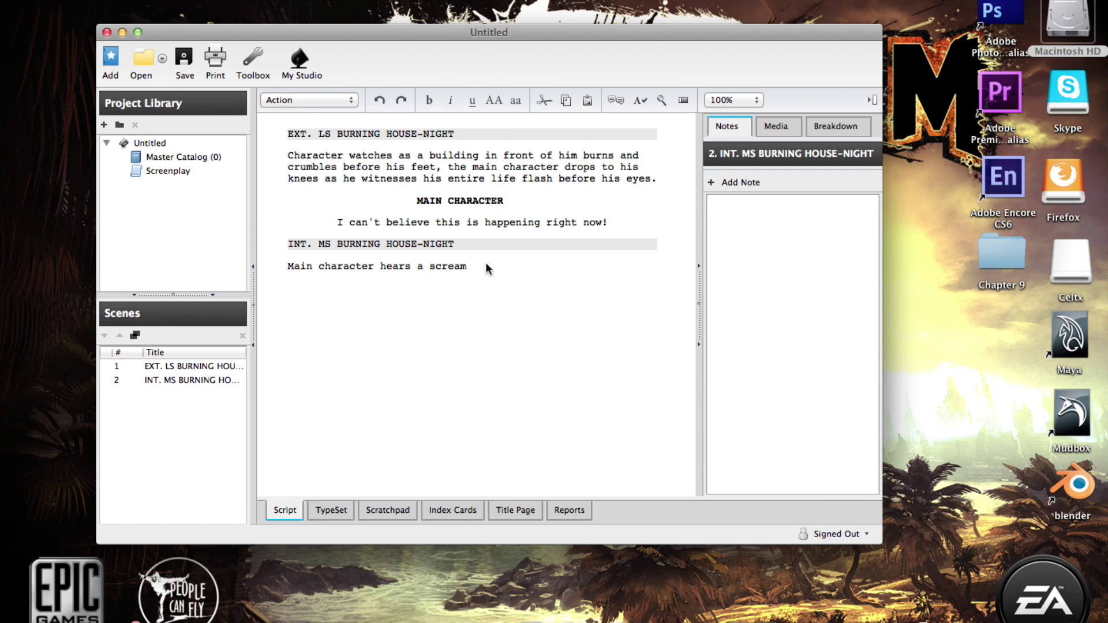
{"action": "type", "text": "from inside hi"}
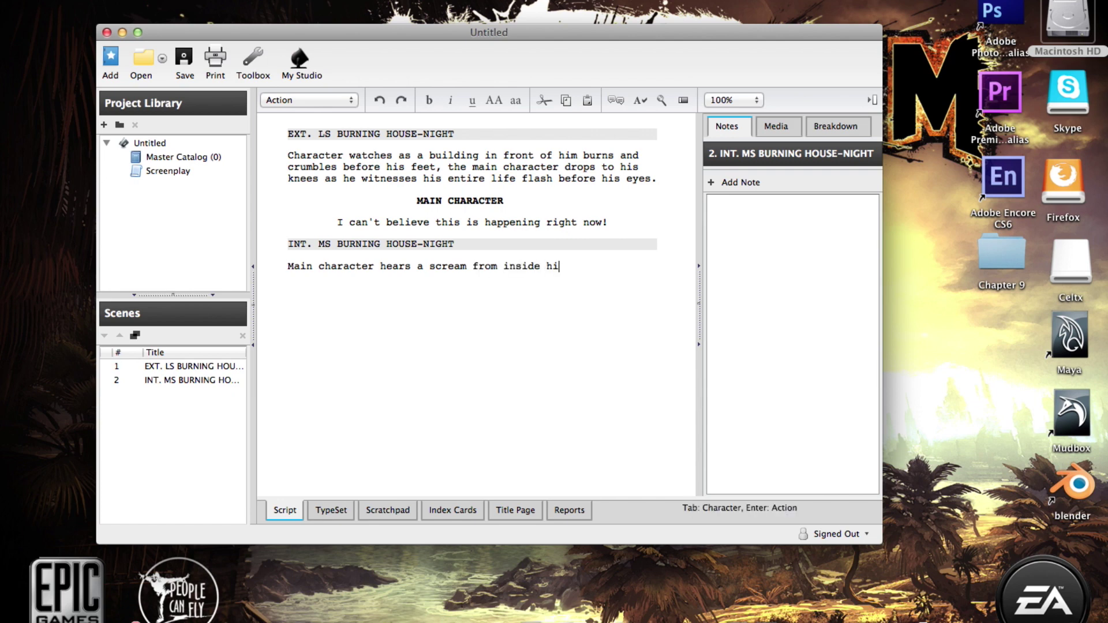
{"action": "type", "text": "s house and rushe"}
{"action": "key", "text": "BackSpace"}
{"action": "key", "text": "BackSpace"}
{"action": "key", "text": "BackSpace"}
{"action": "key", "text": "BackSpace"}
{"action": "key", "text": "BackSpace"}
{"action": "key", "text": "BackSpace"}
{"action": "key", "text": "BackSpace"}
{"action": "key", "text": "BackSpace"}
{"action": "key", "text": "BackSpace"}
Continue the action sentence with ", not knowing whether or not it was his wife or child".
{"action": "type", "text": ", not kk"}
{"action": "key", "text": "BackSpace"}
{"action": "type", "text": "k"}
{"action": "key", "text": "BackSpace"}
{"action": "type", "text": "nowing wheather o"}
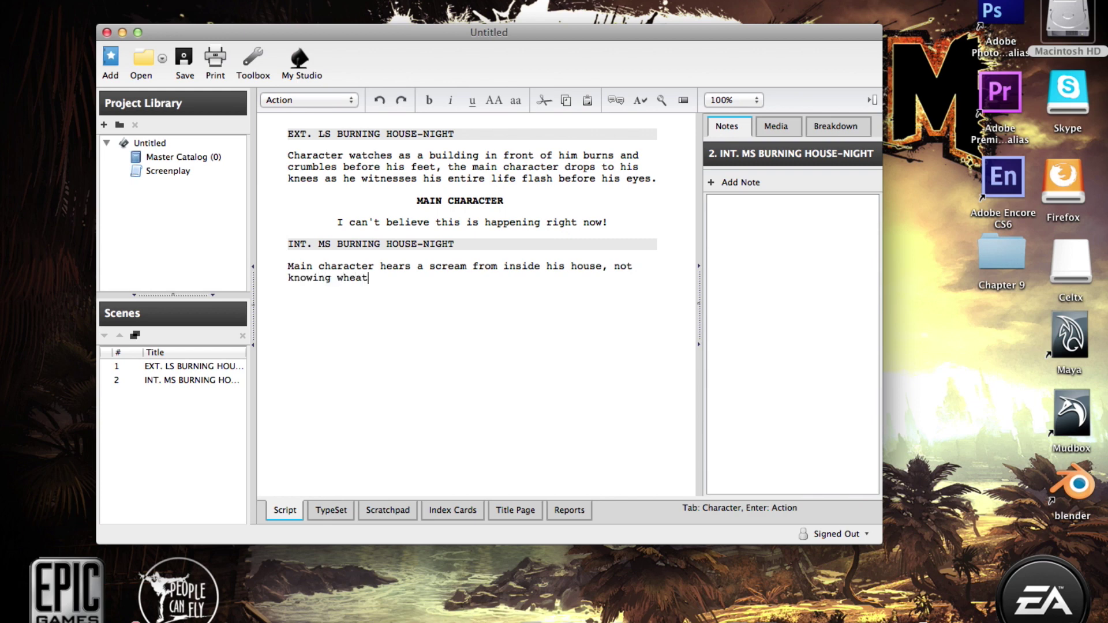
{"action": "key", "text": "BackSpace"}
{"action": "key", "text": "BackSpace"}
{"action": "key", "text": "BackSpace"}
{"action": "key", "text": "BackSpace"}
{"action": "key", "text": "BackSpace"}
{"action": "key", "text": "BackSpace"}
{"action": "key", "text": "BackSpace"}
{"action": "key", "text": "BackSpace"}
{"action": "key", "text": "BackSpace"}
{"action": "key", "text": "BackSpace"}
{"action": "key", "text": "BackSpace"}
{"action": "type", "text": "e"}
{"action": "key", "text": "BackSpace"}
{"action": "type", "text": "ether or"}
{"action": "key", "text": "BackSpace"}
{"action": "key", "text": "BackSpace"}
{"action": "key", "text": "BackSpace"}
{"action": "key", "text": "BackSpace"}
{"action": "key", "text": "BackSpace"}
{"action": "key", "text": "BackSpace"}
{"action": "key", "text": "BackSpace"}
{"action": "key", "text": "BackSpace"}
{"action": "key", "text": "BackSpace"}
{"action": "type", "text": "hether or not it was hi"}
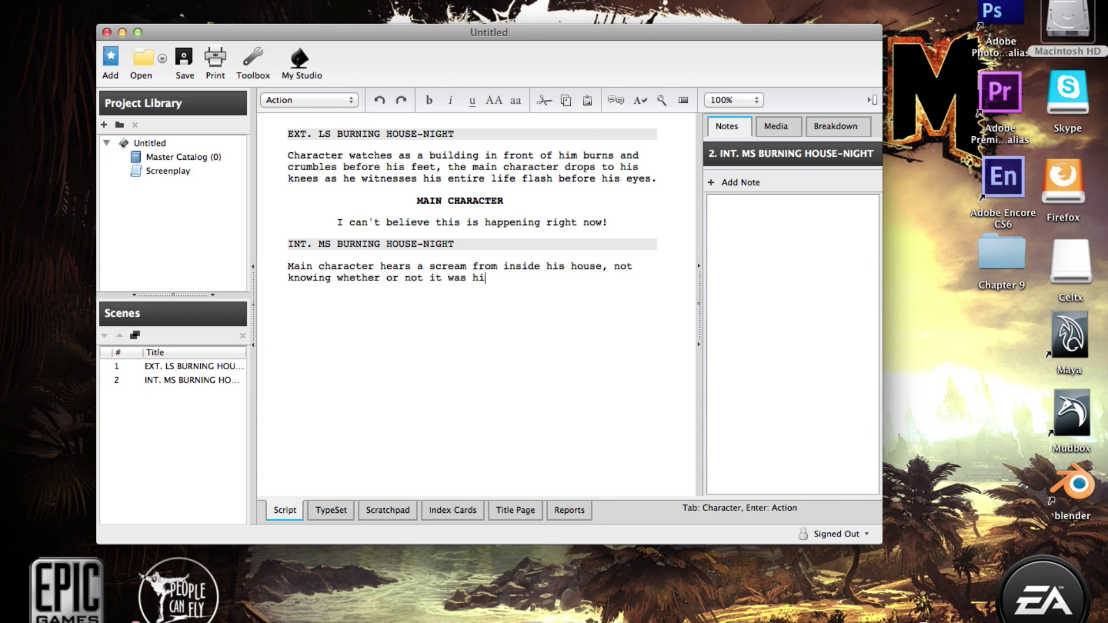
{"action": "type", "text": "s wife or child he ra"}
Finish the action paragraph with "he races in anyway bashing down the door and heading in the direction of the cry of terror.".
{"action": "type", "text": "ces in "}
{"action": "type", "text": "anywa"}
{"action": "type", "text": "y ba"}
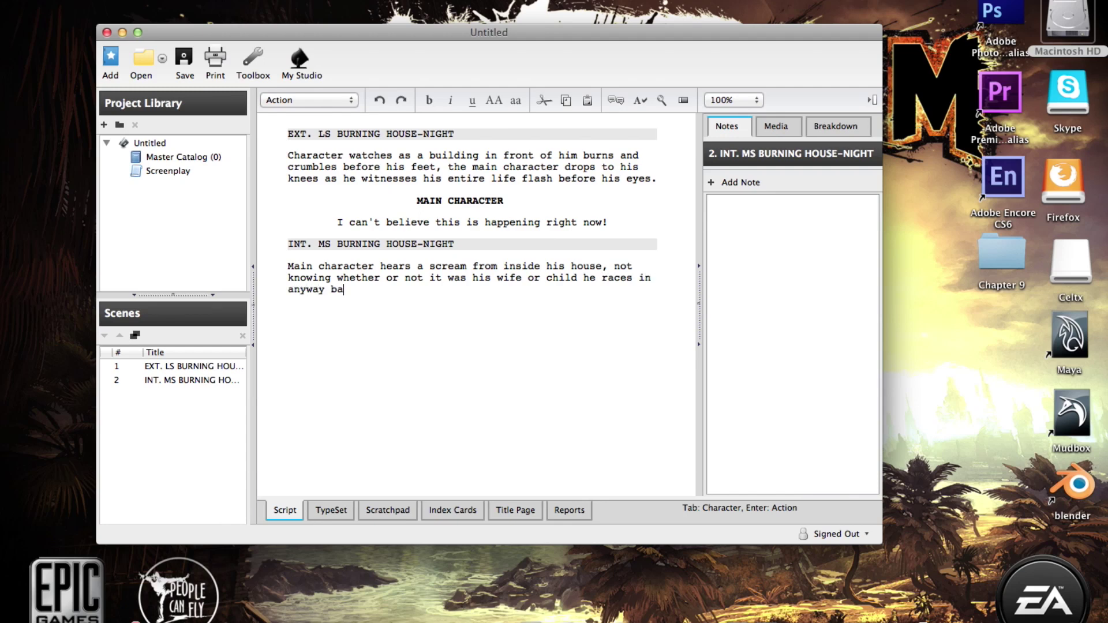
{"action": "type", "text": "shing down the door  and heading in the direction of the noise he had heard"}
{"action": "key", "text": "BackSpace"}
{"action": "key", "text": "BackSpace"}
{"action": "key", "text": "BackSpace"}
{"action": "key", "text": "BackSpace"}
{"action": "key", "text": "BackSpace"}
{"action": "key", "text": "BackSpace"}
{"action": "key", "text": "BackSpace"}
{"action": "key", "text": "BackSpace"}
{"action": "key", "text": "BackSpace"}
{"action": "key", "text": "BackSpace"}
{"action": "key", "text": "BackSpace"}
{"action": "key", "text": "BackSpace"}
{"action": "key", "text": "BackSpace"}
{"action": "key", "text": "BackSpace"}
{"action": "key", "text": "BackSpace"}
{"action": "key", "text": "BackSpace"}
{"action": "key", "text": "BackSpace"}
{"action": "key", "text": "BackSpace"}
{"action": "key", "text": "BackSpace"}
{"action": "key", "text": "BackSpace"}
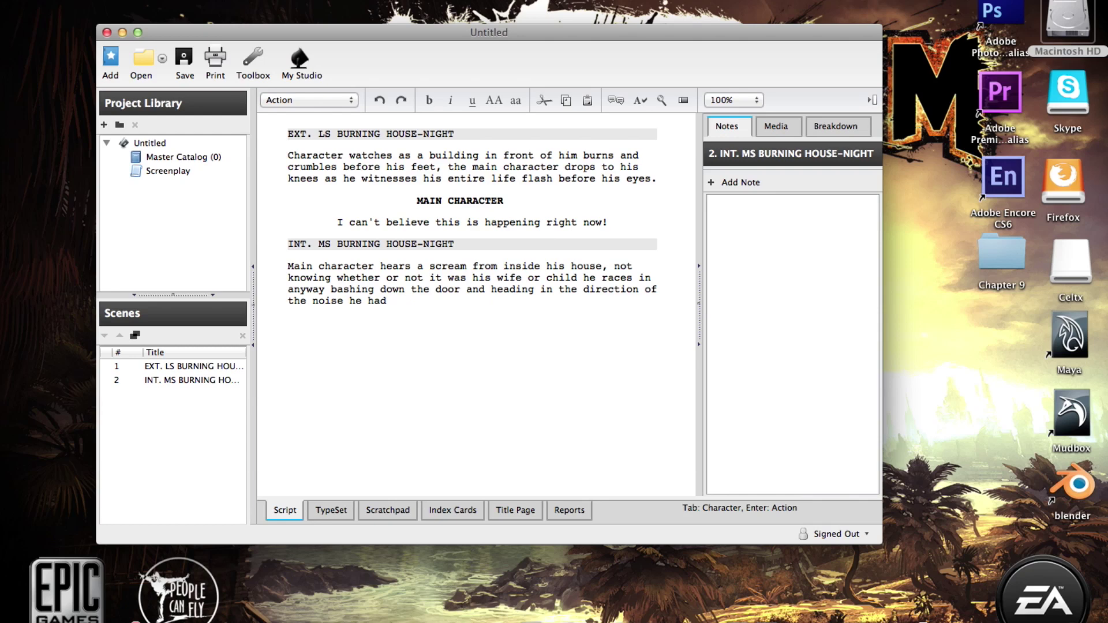
{"action": "key", "text": "BackSpace"}
{"action": "key", "text": "BackSpace"}
{"action": "key", "text": "BackSpace"}
{"action": "type", "text": "of the cry "}
{"action": "type", "text": "of terror."}
{"action": "key", "text": "Return"}
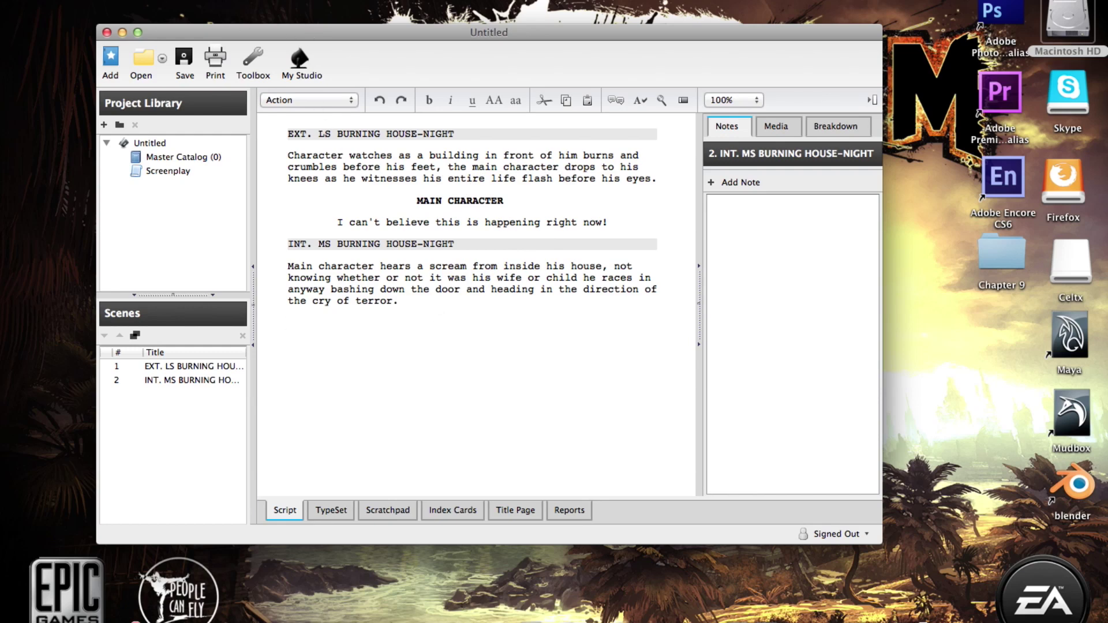
Save the project as a Celtx Project named "Burning House Blah blah blah.celtx" in the Screen Cap folder.
{"action": "left_click", "coordinate": [95, 0]}
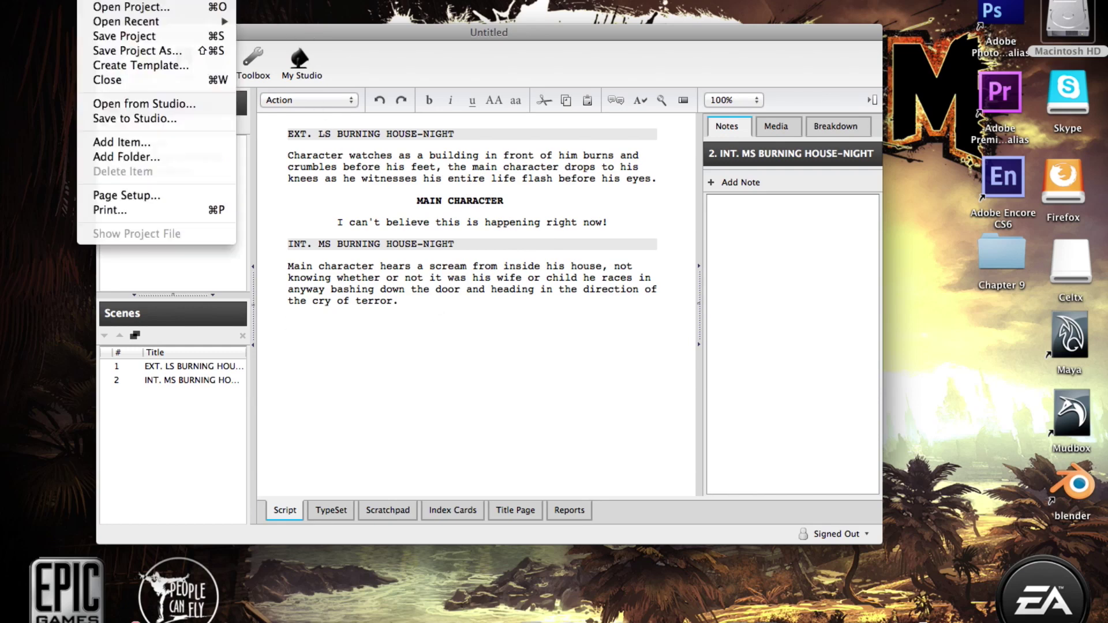
{"action": "left_click", "coordinate": [125, 52]}
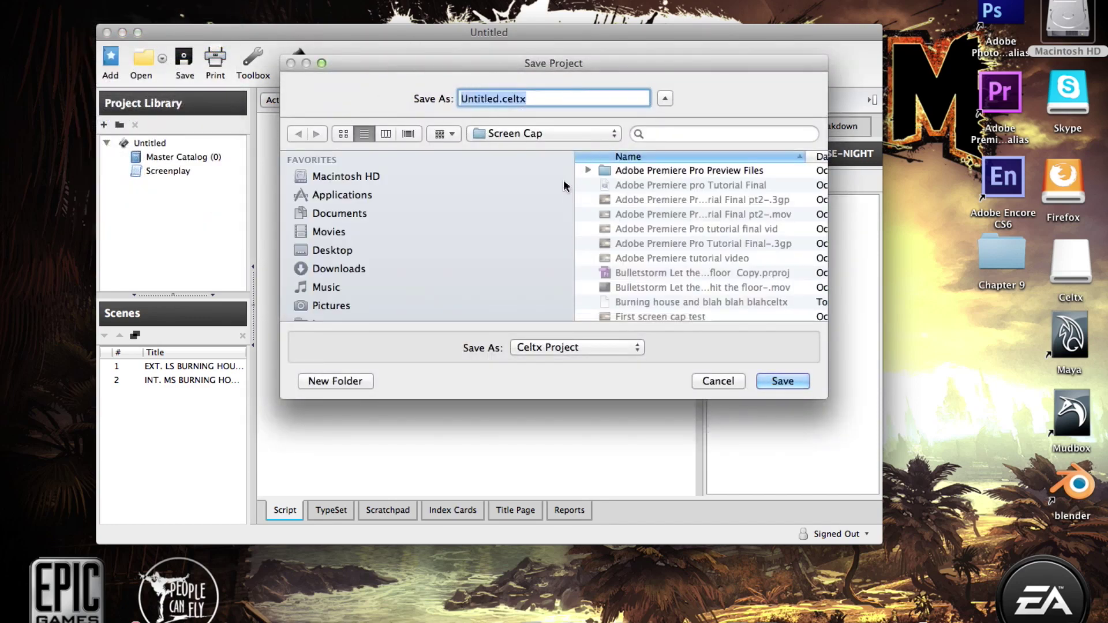
{"action": "left_click_drag", "start_coordinate": [573, 176], "coordinate": [585, 177]}
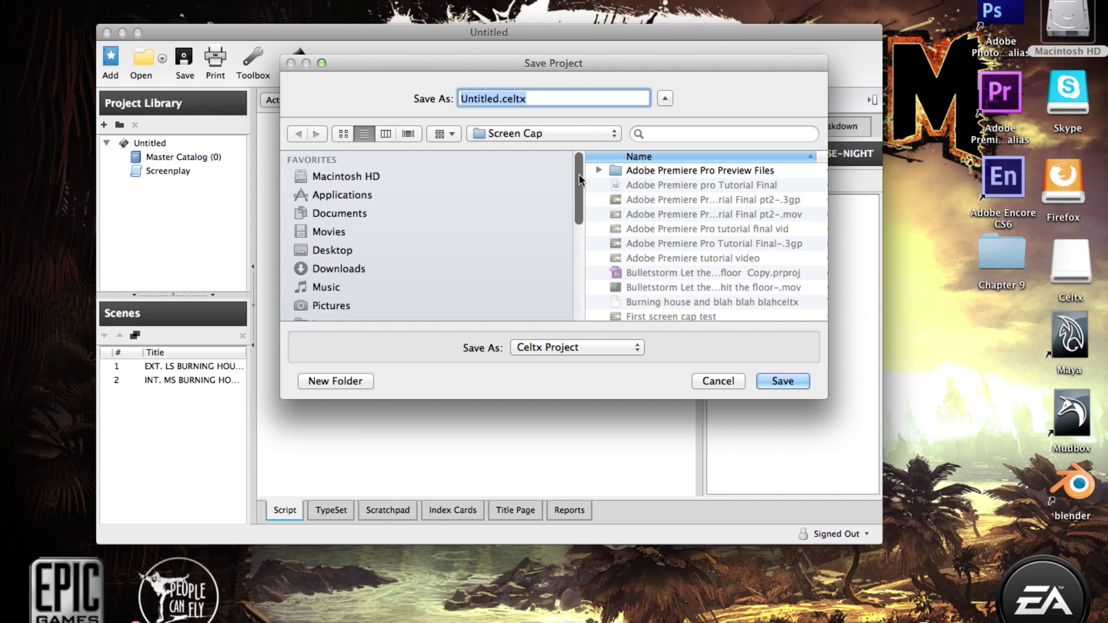
{"action": "left_click", "coordinate": [498, 98]}
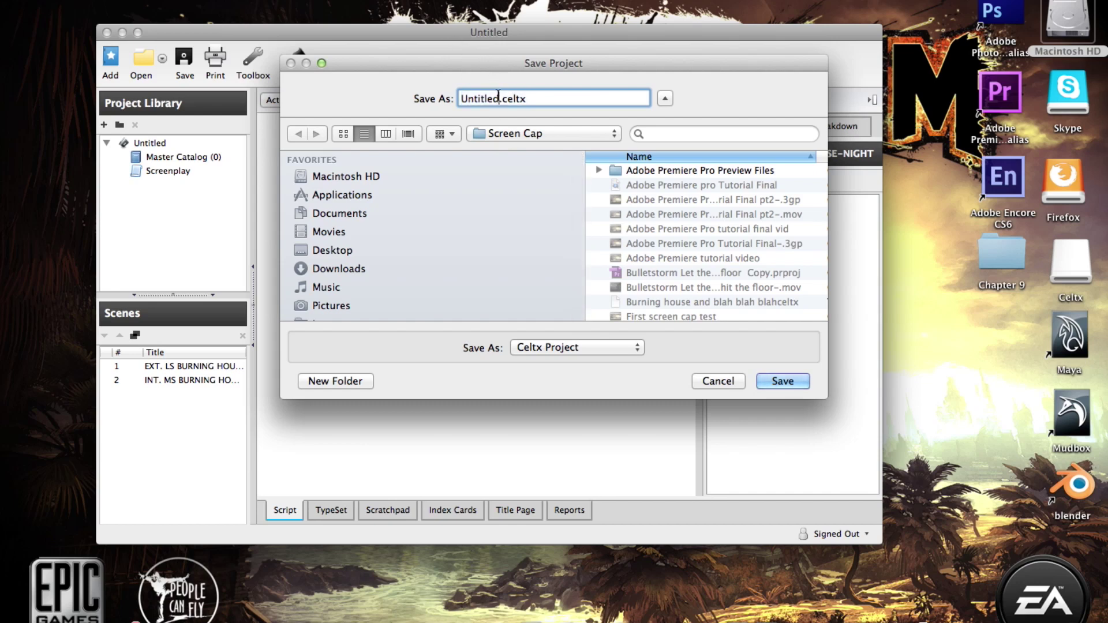
{"action": "key", "text": "BackSpace"}
{"action": "key", "text": "BackSpace"}
{"action": "key", "text": "BackSpace"}
{"action": "key", "text": "BackSpace"}
{"action": "key", "text": "BackSpace"}
{"action": "key", "text": "BackSpace"}
{"action": "key", "text": "BackSpace"}
{"action": "key", "text": "BackSpace"}
{"action": "type", "text": "Burning Ho"}
{"action": "type", "text": "use Blah blah"}
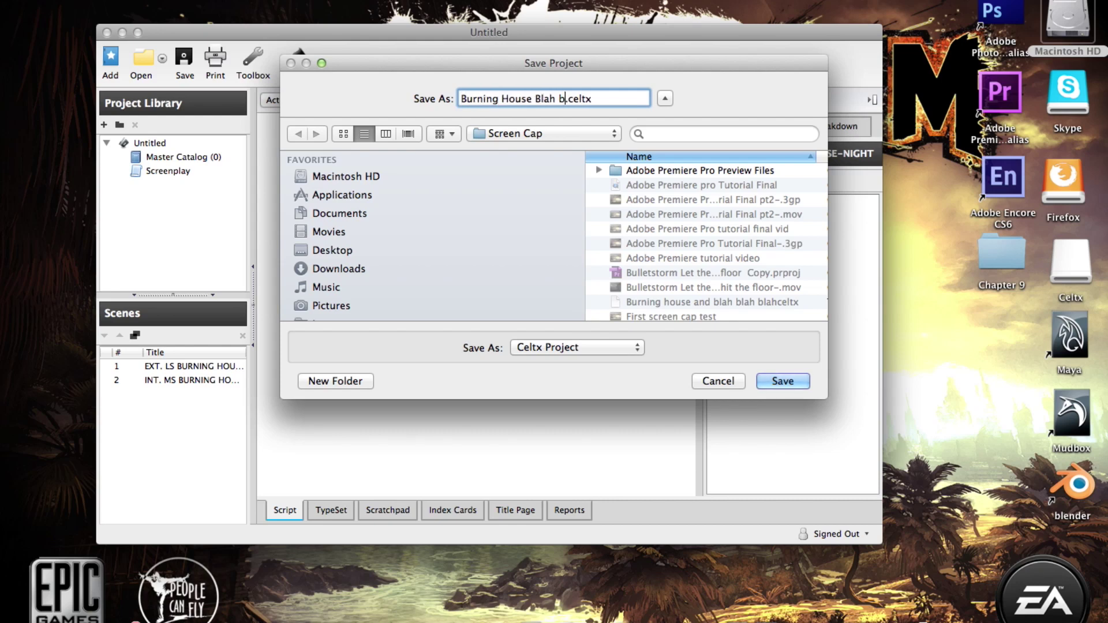
{"action": "type", "text": " blah"}
{"action": "left_click_drag", "start_coordinate": [586, 183], "coordinate": [588, 329]}
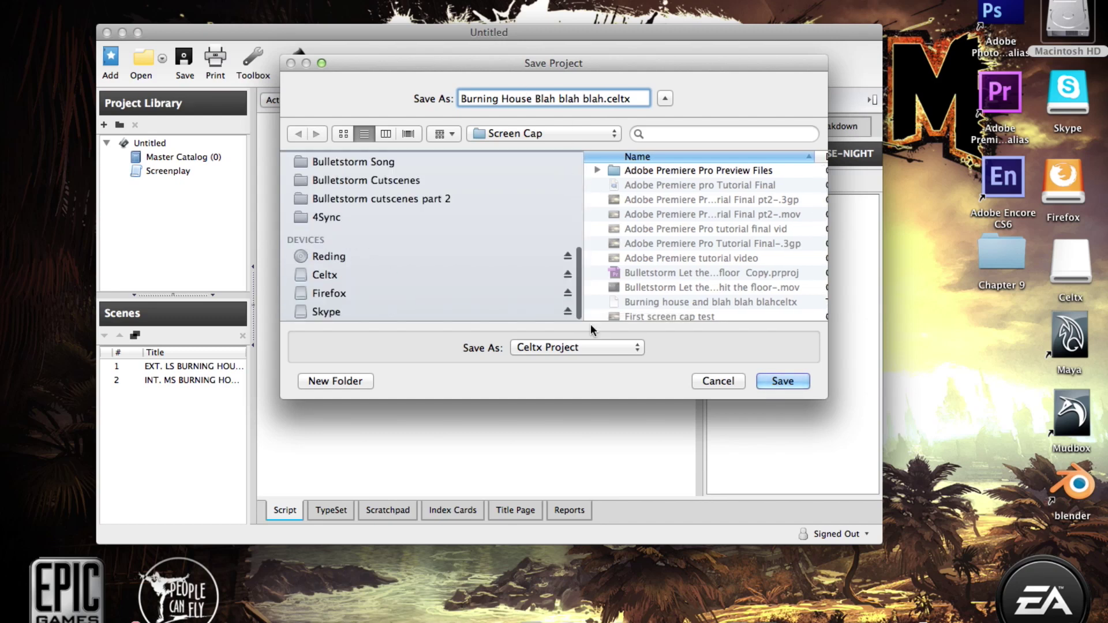
{"action": "left_click_drag", "start_coordinate": [593, 288], "coordinate": [587, 245]}
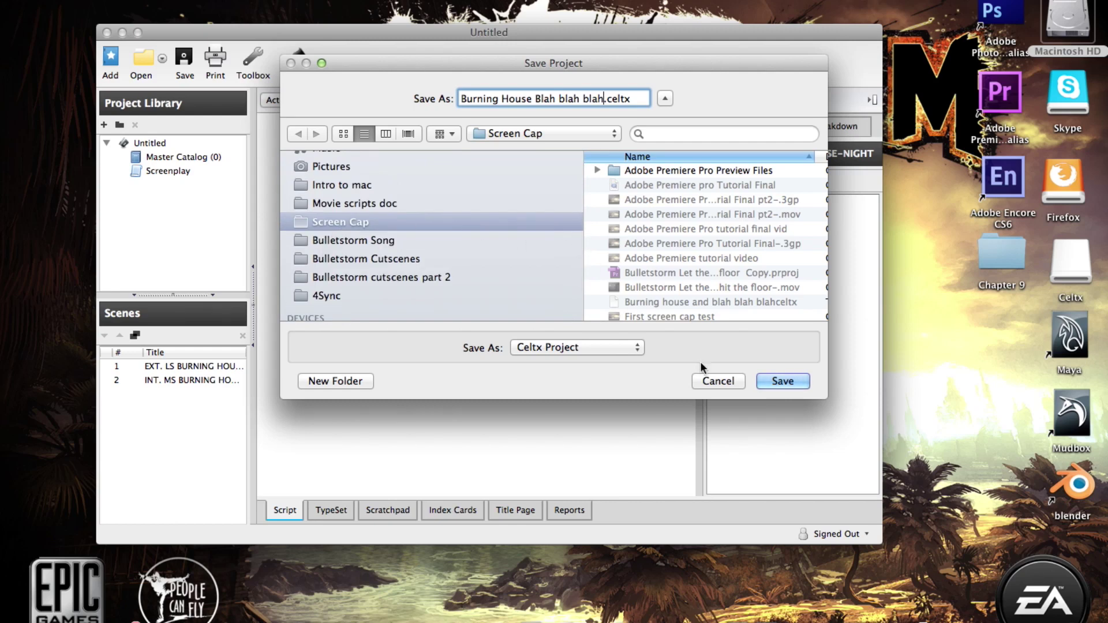
{"action": "left_click", "coordinate": [789, 378]}
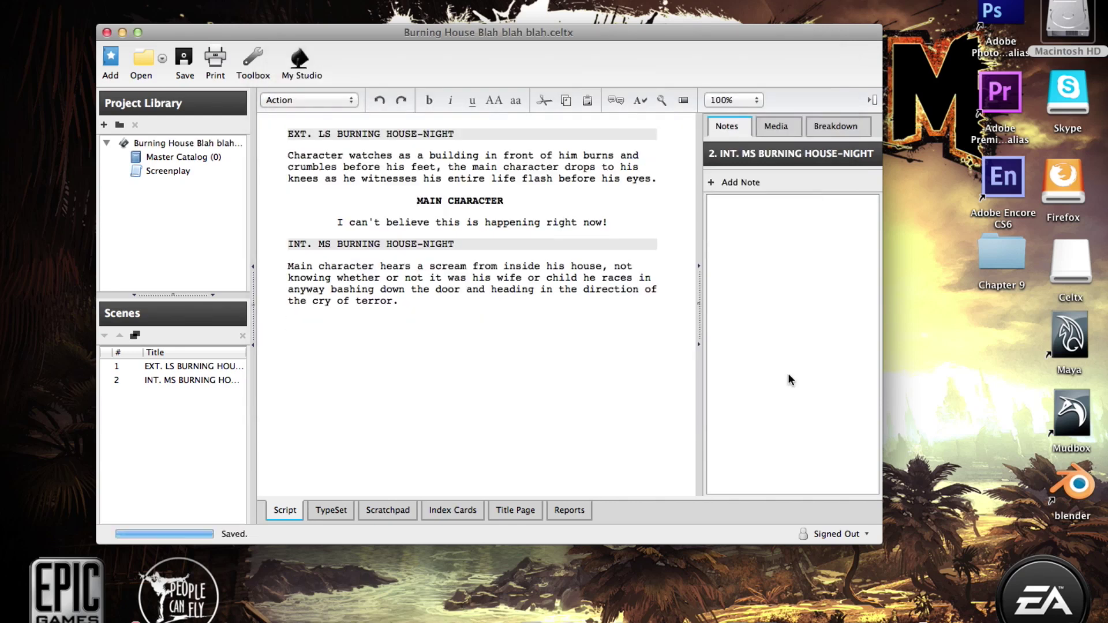